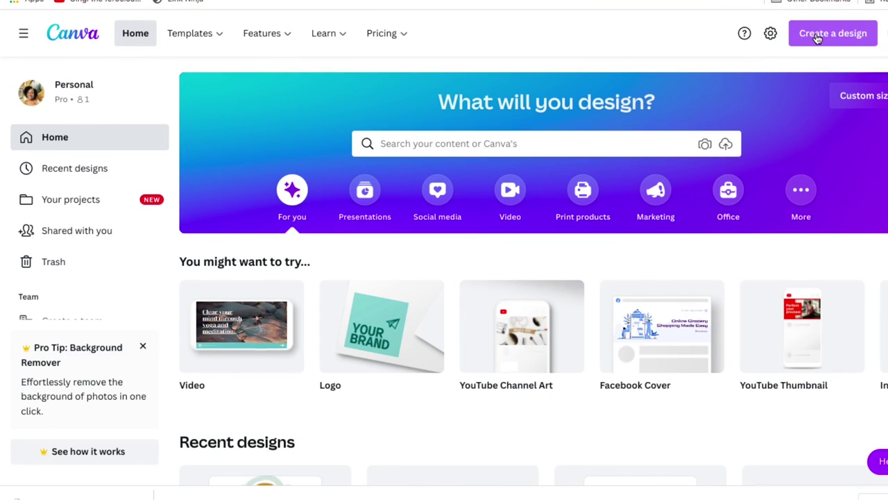
# Step: Create a new custom-size design at 8.5 × 11 in
pyautogui.click(817, 39)
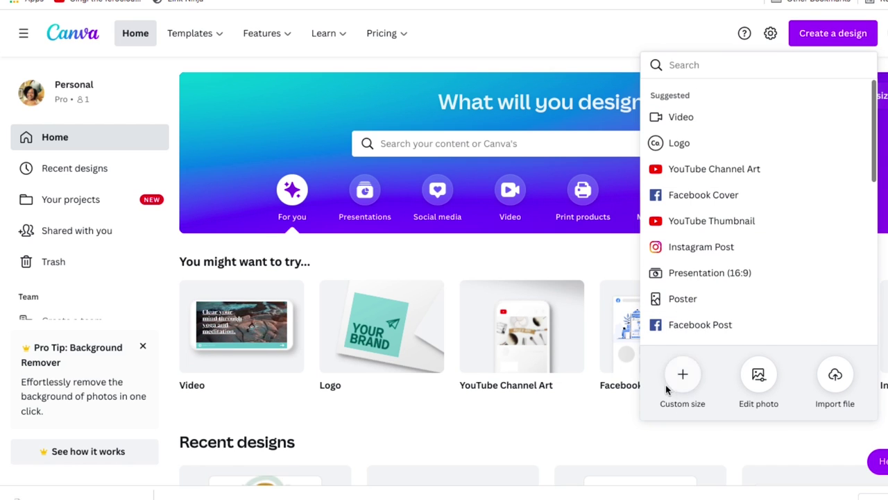
pyautogui.click(684, 378)
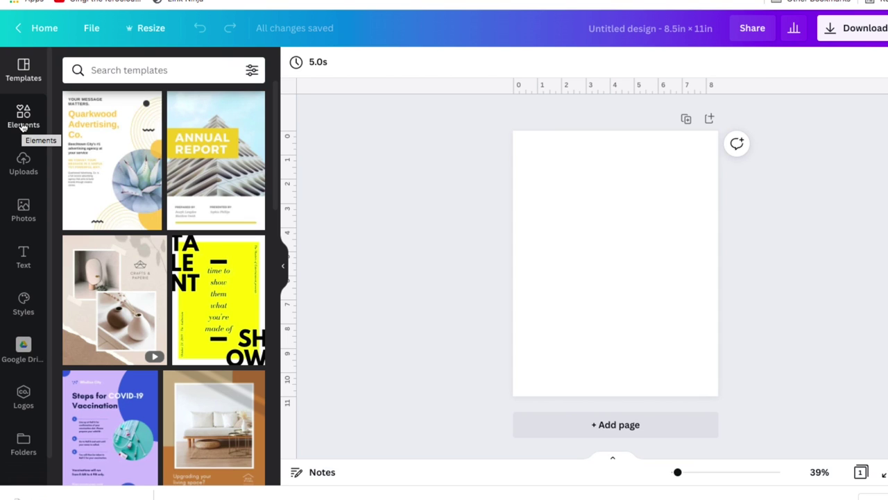
# Step: Search the Elements panel for 'rectangle' using the recent search
pyautogui.click(22, 127)
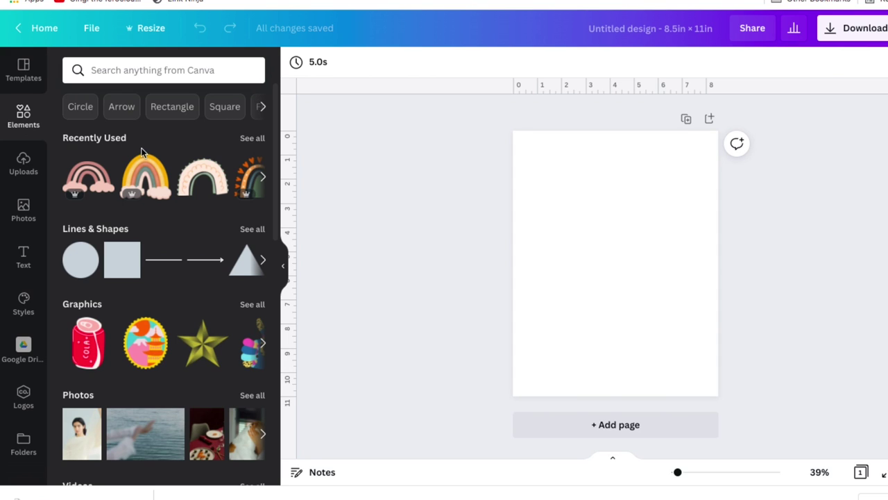
pyautogui.click(131, 76)
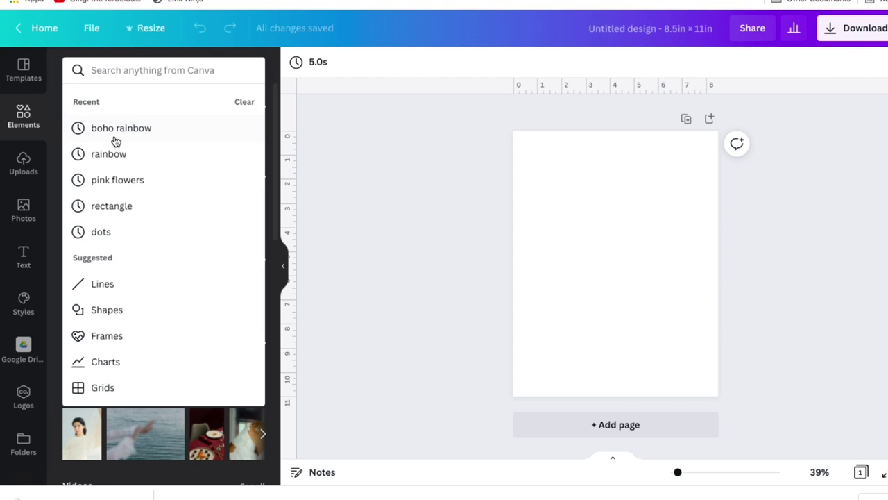
pyautogui.click(108, 206)
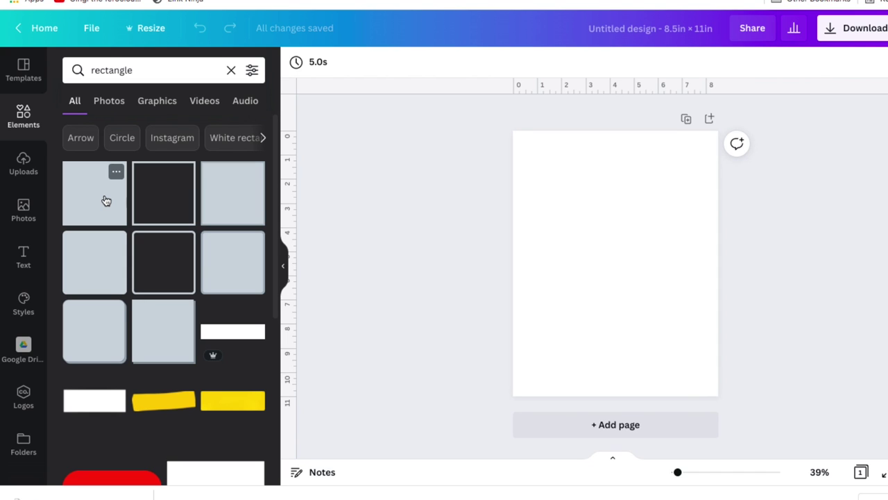
# Step: Add a grey square, reshape it into a wide rectangle, and place it at the page top
pyautogui.click(105, 201)
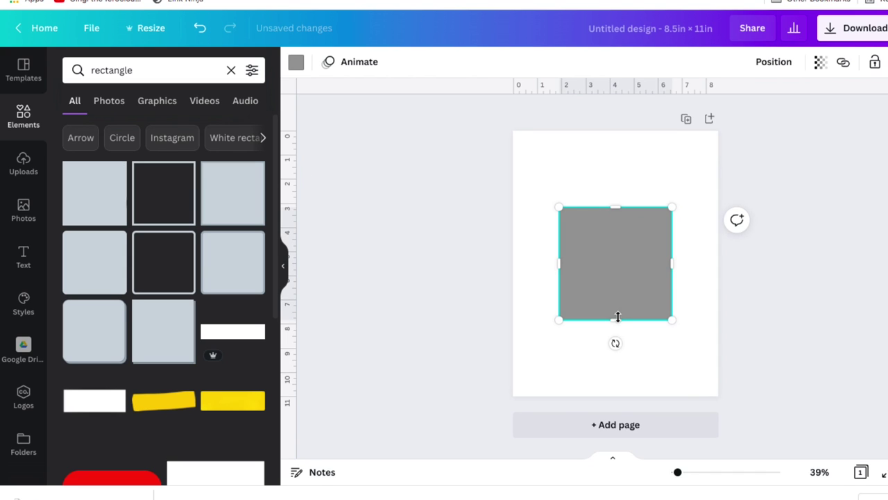
pyautogui.moveTo(617, 319); pyautogui.dragTo(615, 290)
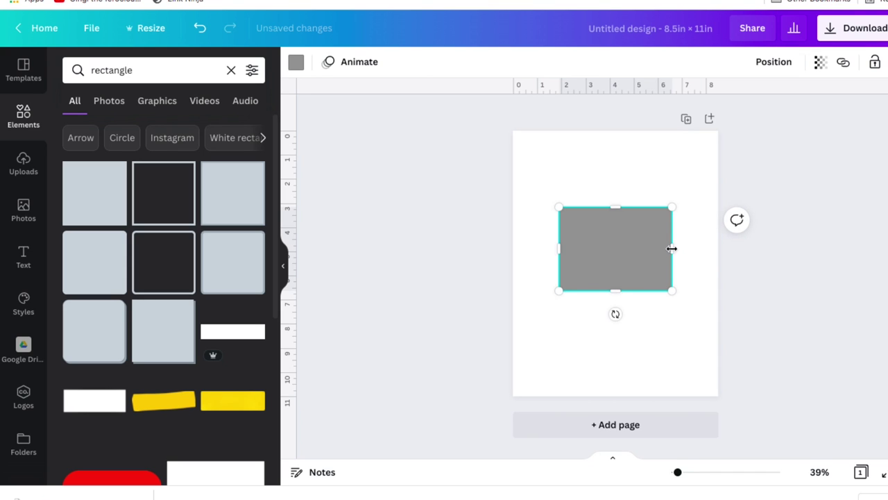
pyautogui.moveTo(672, 249); pyautogui.dragTo(707, 249)
pyautogui.moveTo(557, 248)
pyautogui.mouseDown()
pyautogui.moveTo(534, 249)
pyautogui.moveTo(551, 251)
pyautogui.mouseUp()
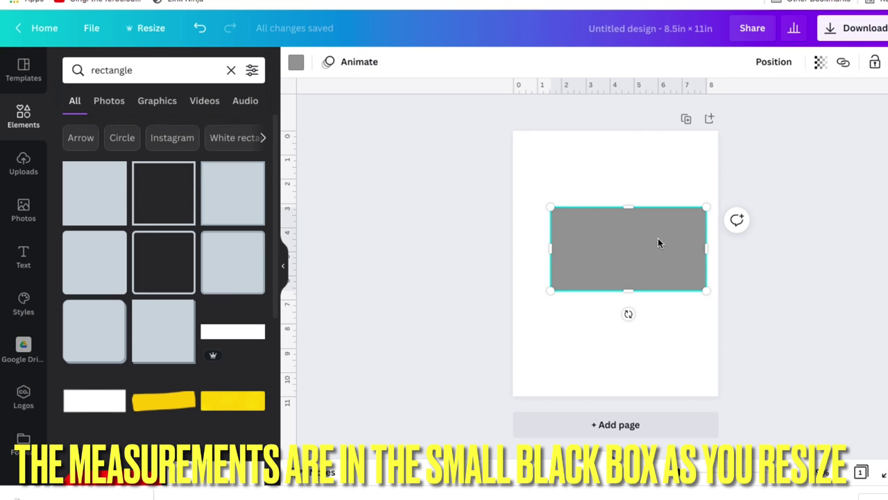
pyautogui.moveTo(658, 244); pyautogui.dragTo(644, 172)
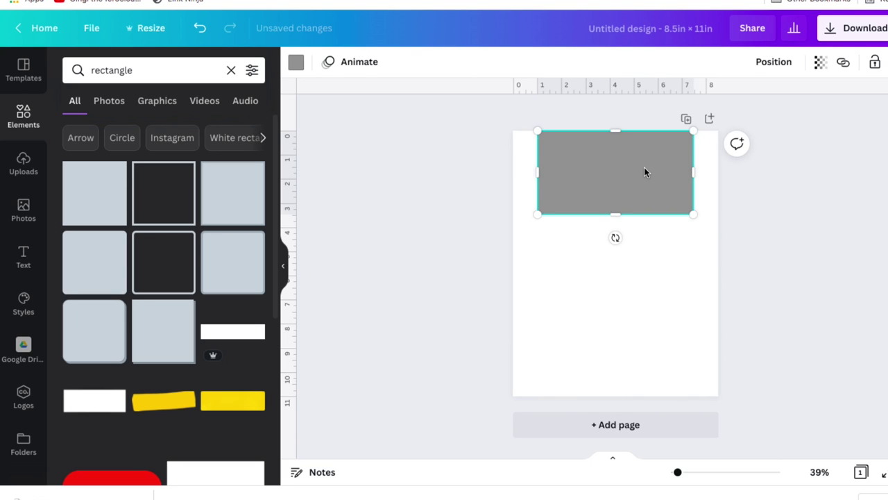
# Step: Duplicate the grey rectangle and stack the copies down the page toward the bottom
pyautogui.hotkey('ctrl', 'd')
pyautogui.moveTo(644, 173); pyautogui.dragTo(642, 248)
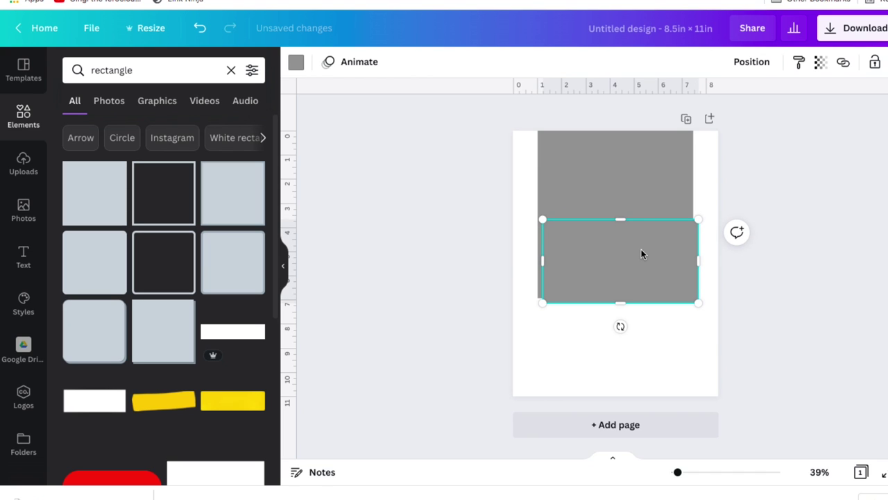
pyautogui.moveTo(641, 251); pyautogui.dragTo(638, 326)
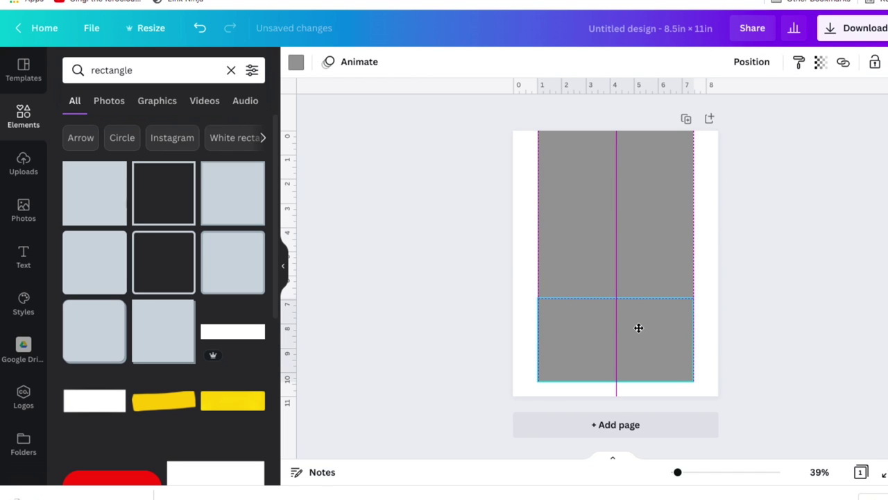
pyautogui.moveTo(639, 328); pyautogui.dragTo(638, 326)
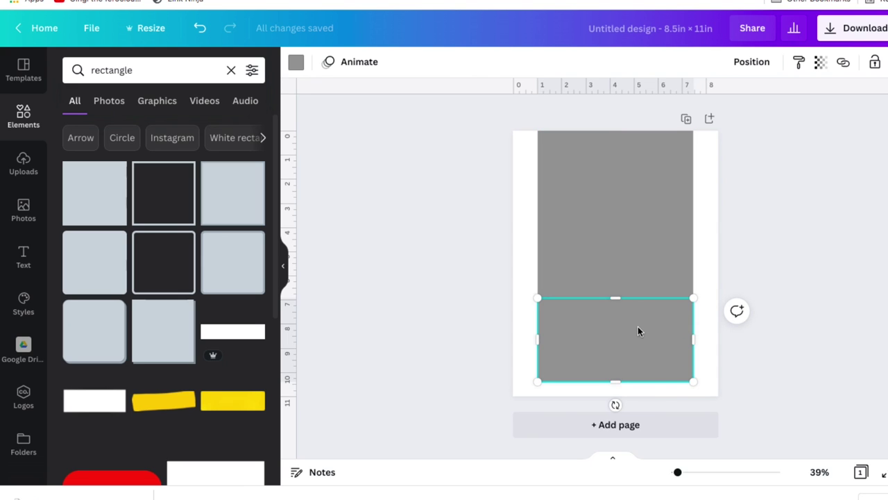
# Step: Set the top rectangle's transparency to 35 and the middle rectangle's to 58
pyautogui.click(767, 248)
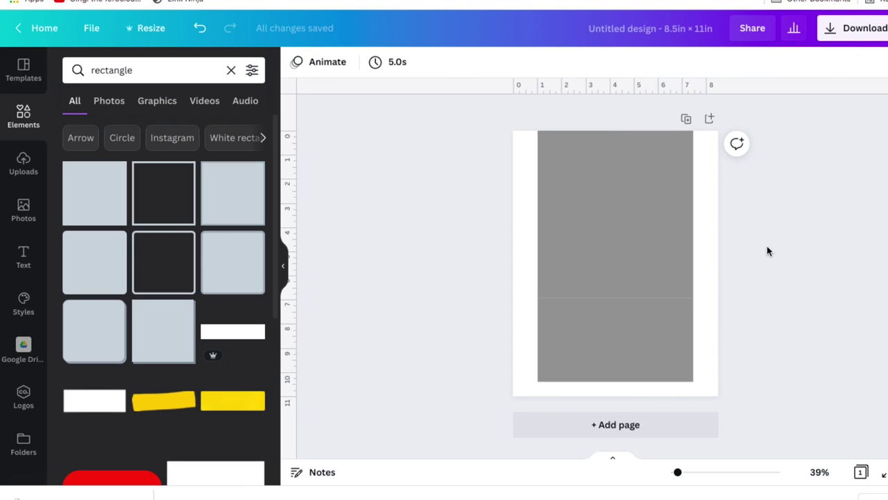
pyautogui.click(655, 168)
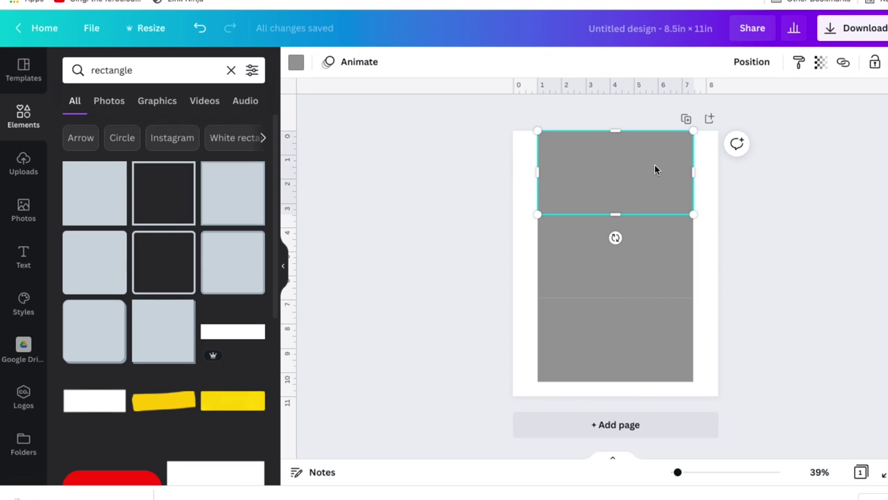
pyautogui.click(821, 64)
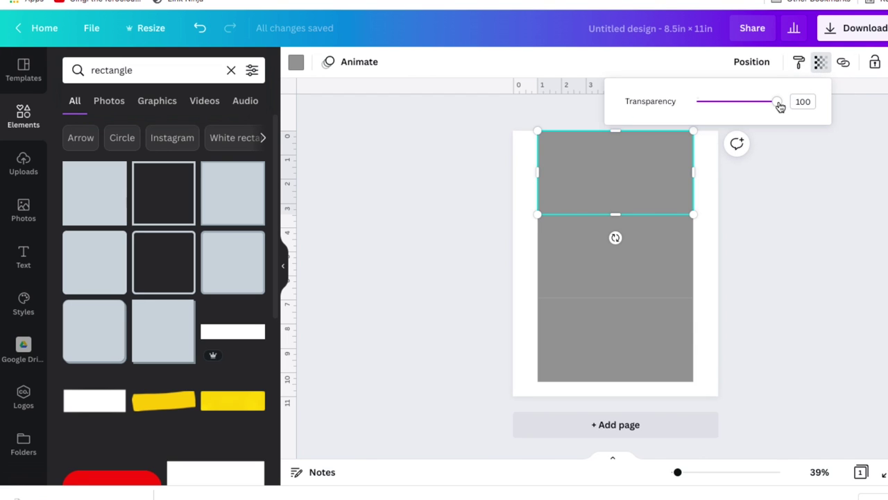
pyautogui.moveTo(779, 104); pyautogui.dragTo(727, 113)
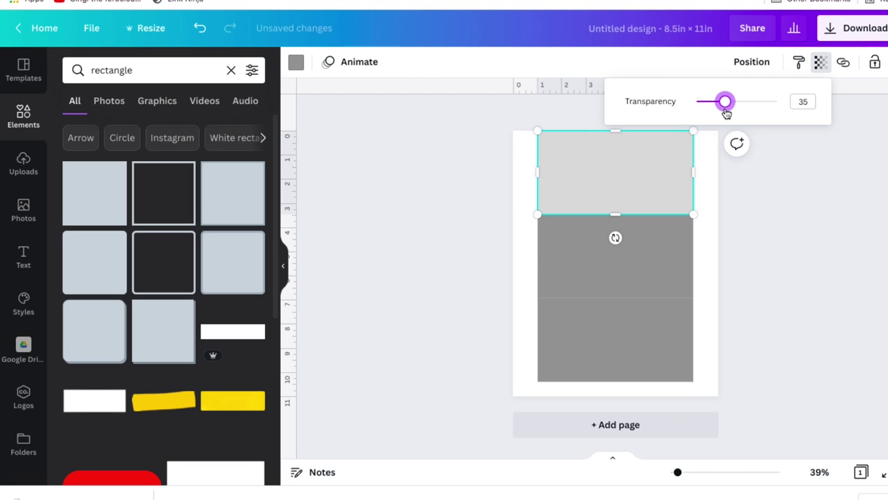
pyautogui.click(653, 259)
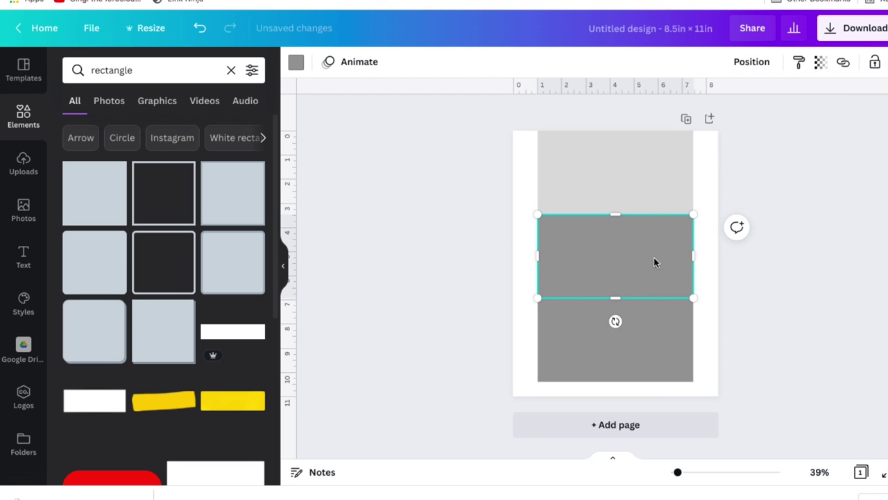
pyautogui.click(820, 62)
pyautogui.moveTo(779, 106); pyautogui.dragTo(744, 114)
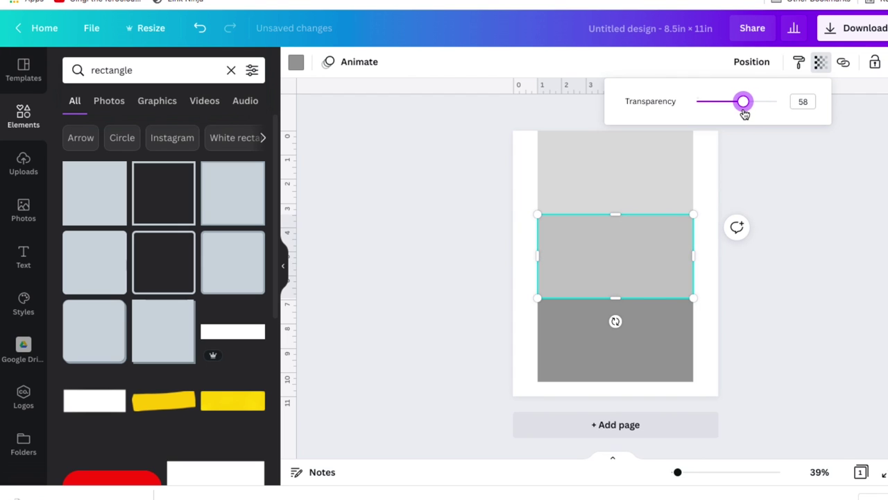
# Step: Set the bottom rectangle's transparency to 35 and deselect it
pyautogui.click(656, 348)
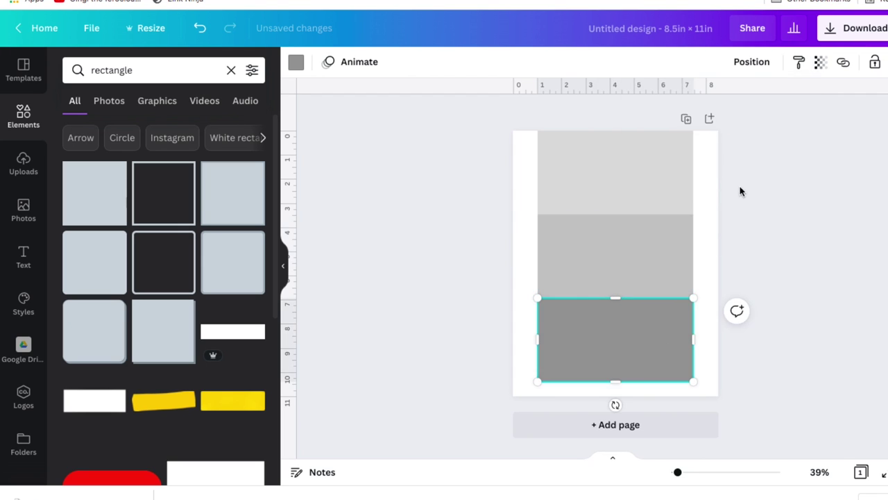
pyautogui.click(821, 62)
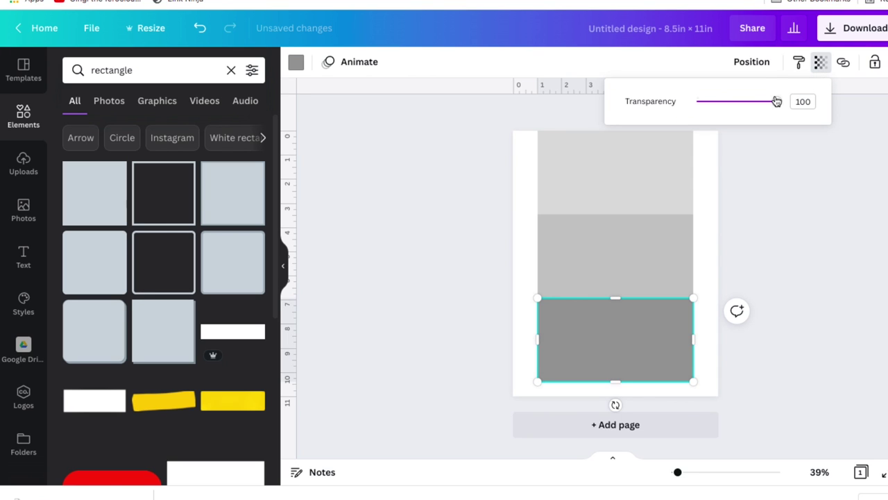
pyautogui.moveTo(778, 102); pyautogui.dragTo(727, 113)
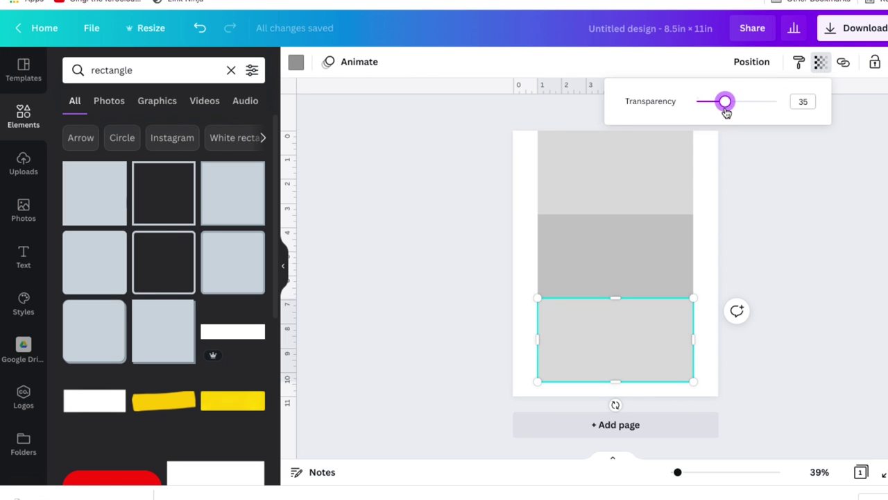
pyautogui.click(771, 259)
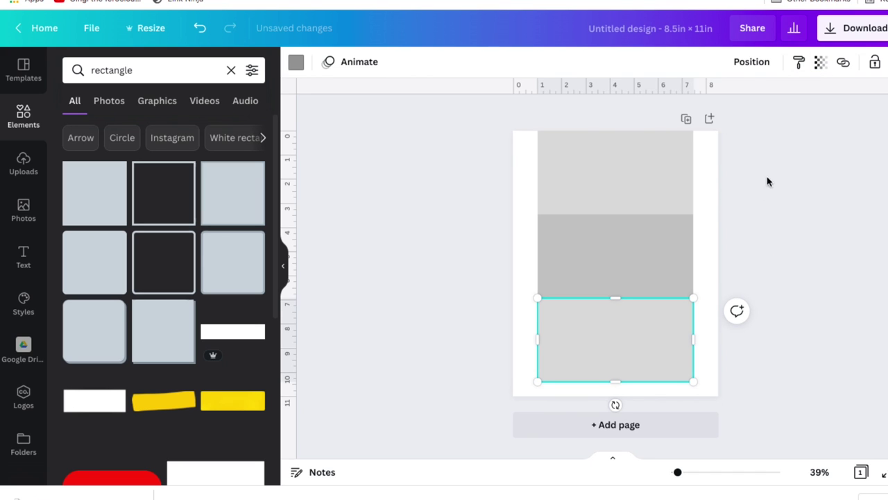
pyautogui.click(765, 246)
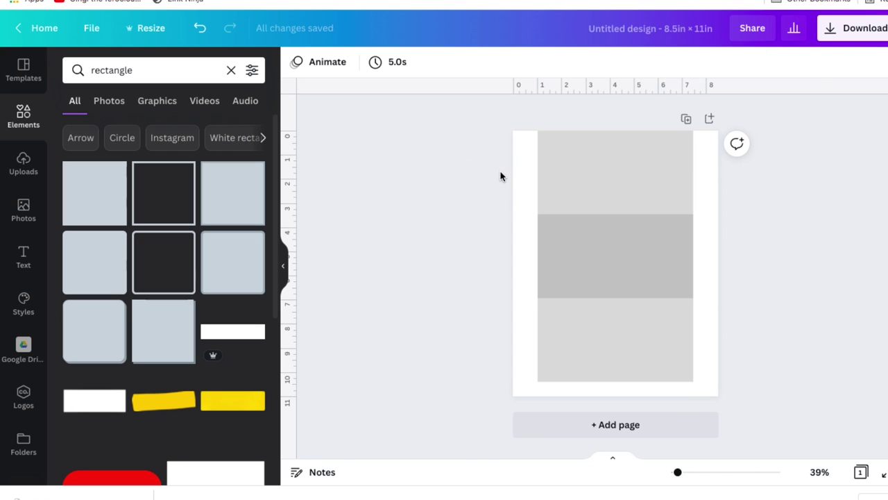
# Step: Select the top, middle and bottom grey bands in turn to check the stacked layout
pyautogui.click(542, 216)
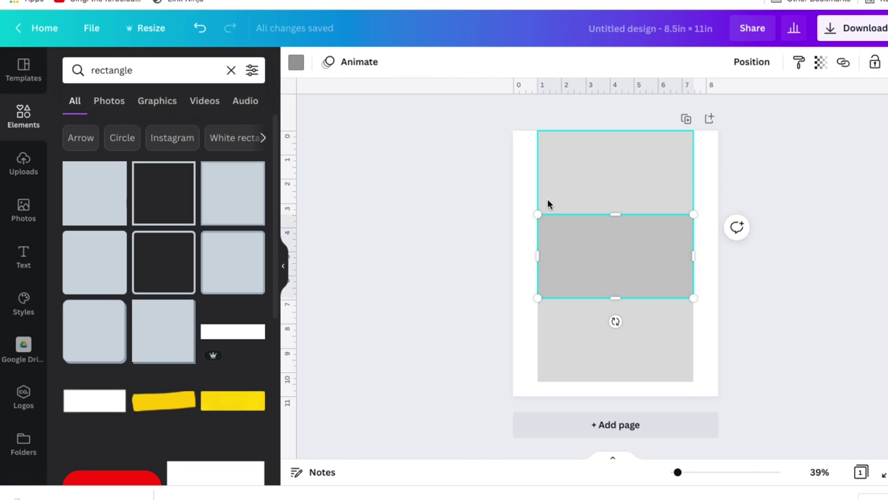
pyautogui.click(549, 201)
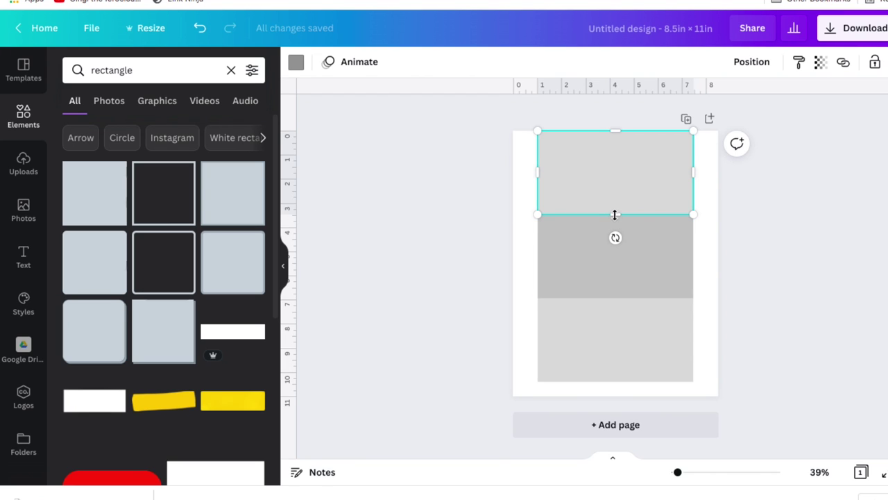
pyautogui.click(555, 264)
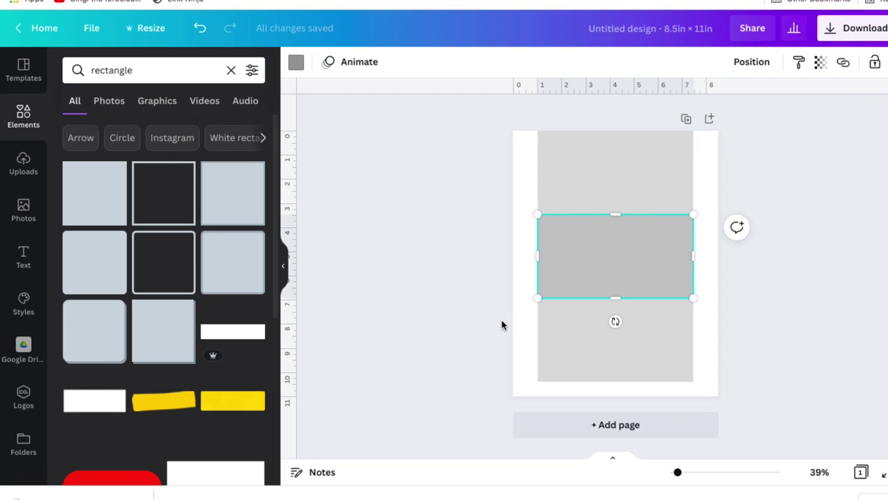
pyautogui.click(565, 342)
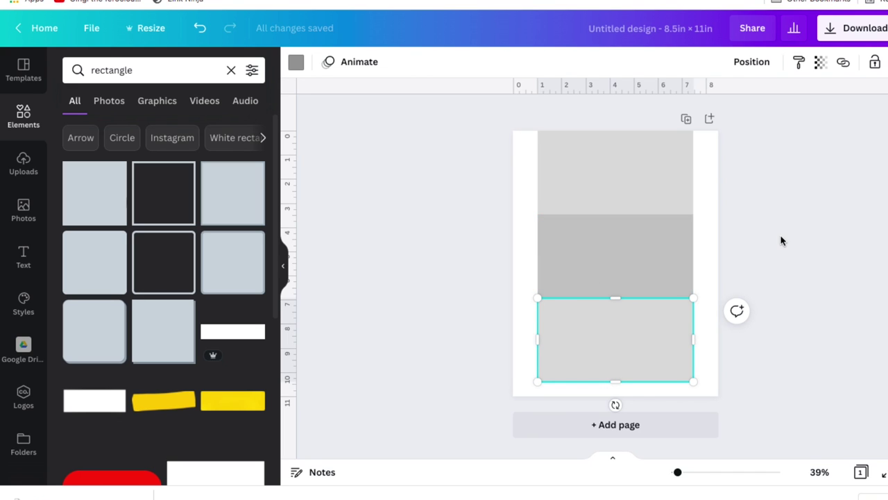
pyautogui.click(756, 394)
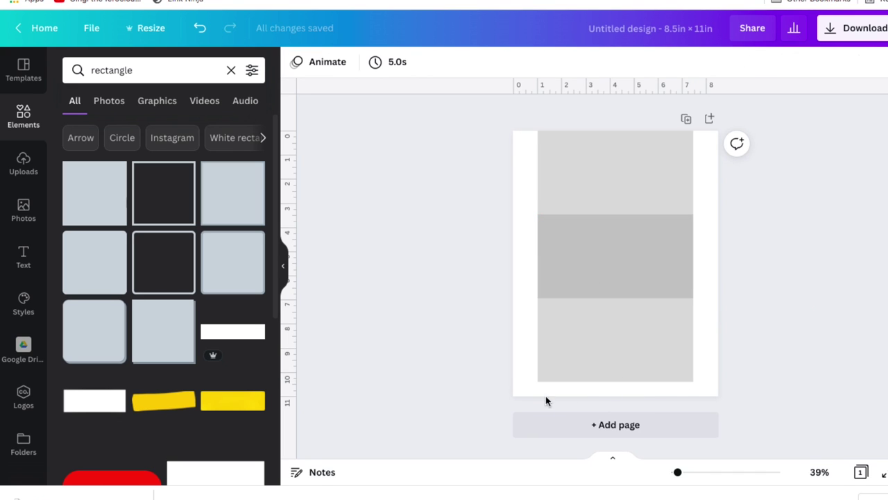
pyautogui.click(606, 333)
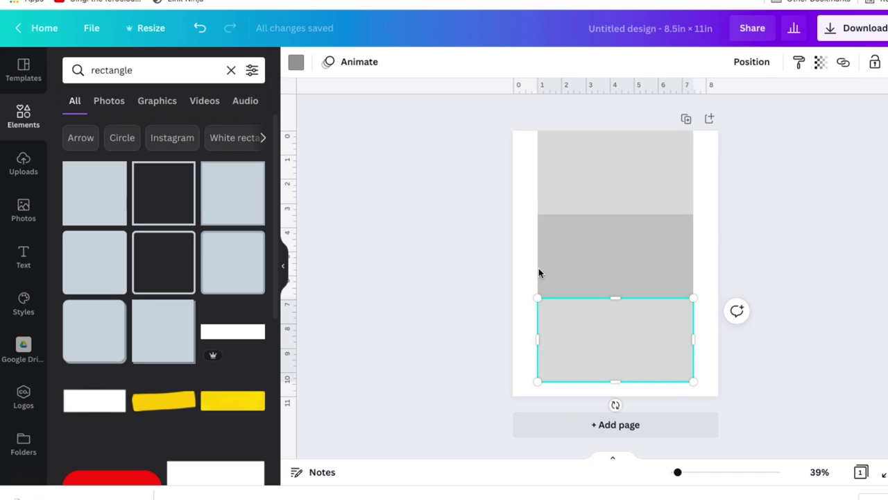
pyautogui.click(835, 244)
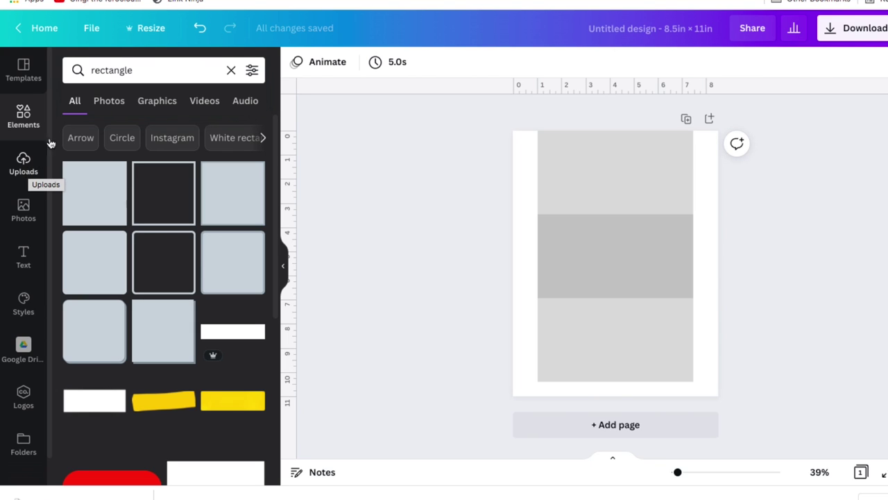
# Step: Replace the rectangle search with 'rainbows', choose the 'rainbow' suggestion, and scroll the results
pyautogui.click(231, 71)
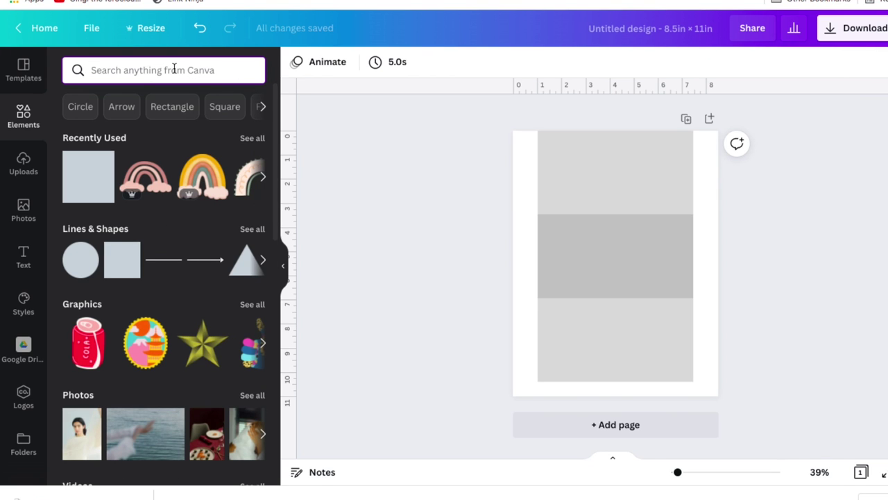
pyautogui.click(174, 68)
pyautogui.write('rainbow')
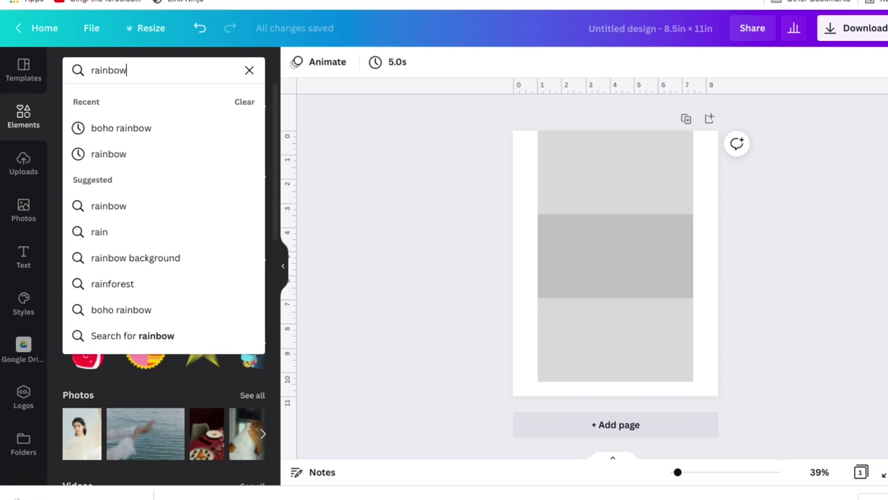
pyautogui.write('s')
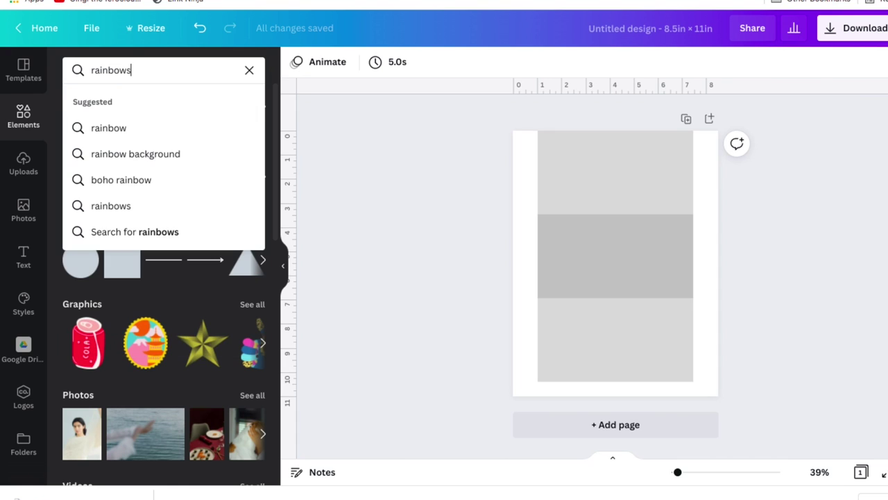
pyautogui.click(108, 128)
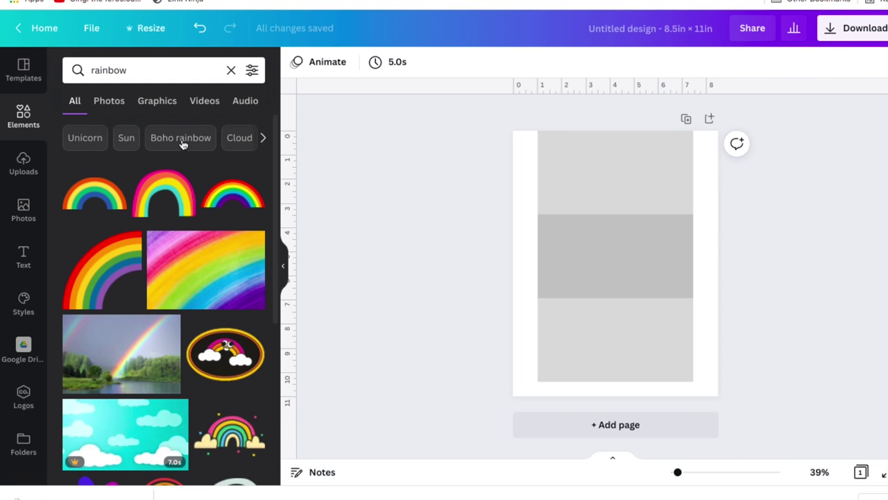
pyautogui.scroll(-2, 203, 205)
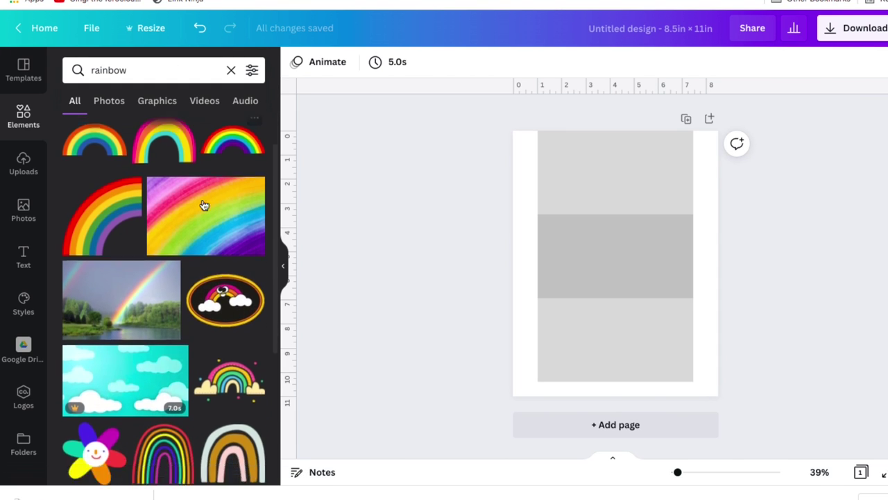
pyautogui.scroll(-4, 204, 205)
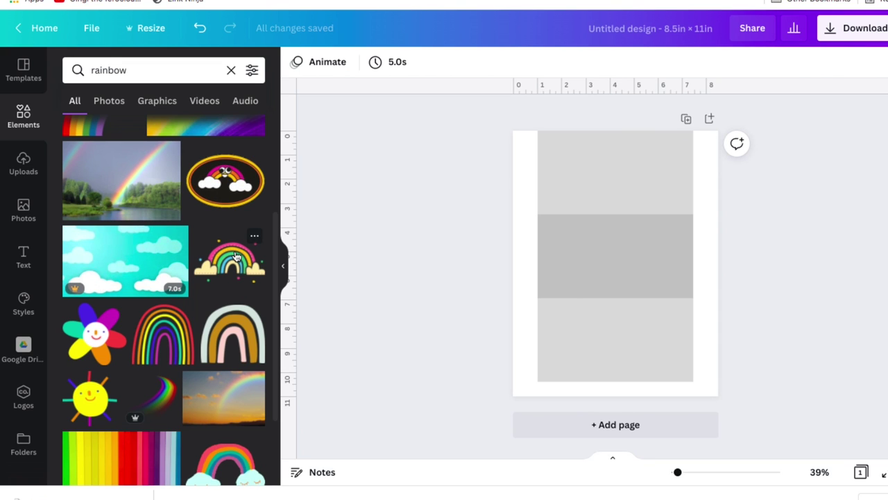
# Step: Add the rainbow-with-clouds sticker, enlarge it to about 5.1 × 3.1 in, and centre it in the top band
pyautogui.click(236, 257)
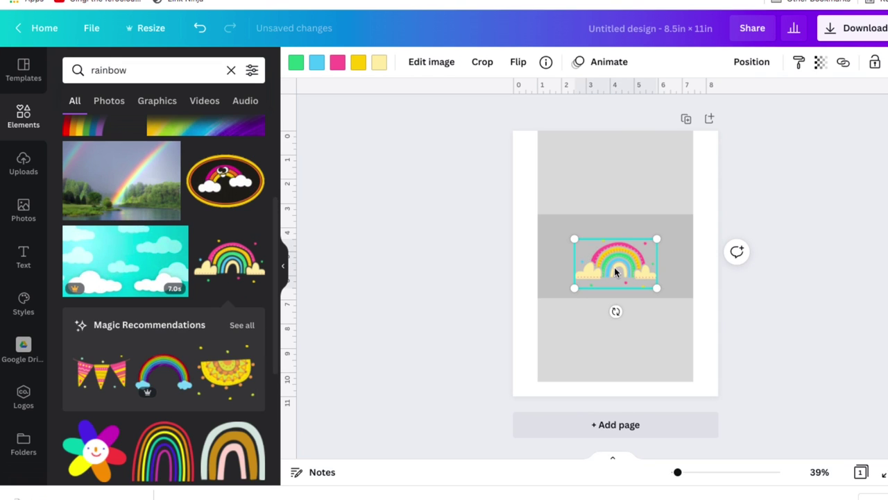
pyautogui.moveTo(586, 256); pyautogui.dragTo(615, 205)
pyautogui.moveTo(656, 173); pyautogui.dragTo(690, 134)
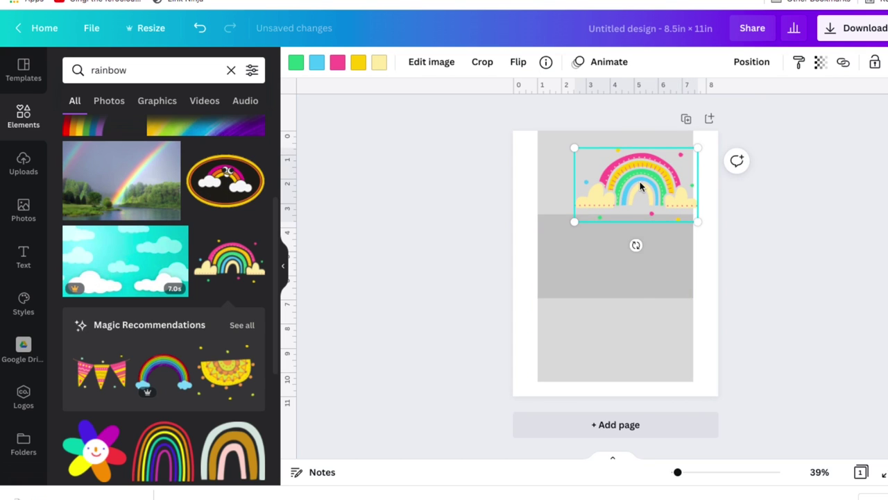
pyautogui.moveTo(642, 178); pyautogui.dragTo(621, 181)
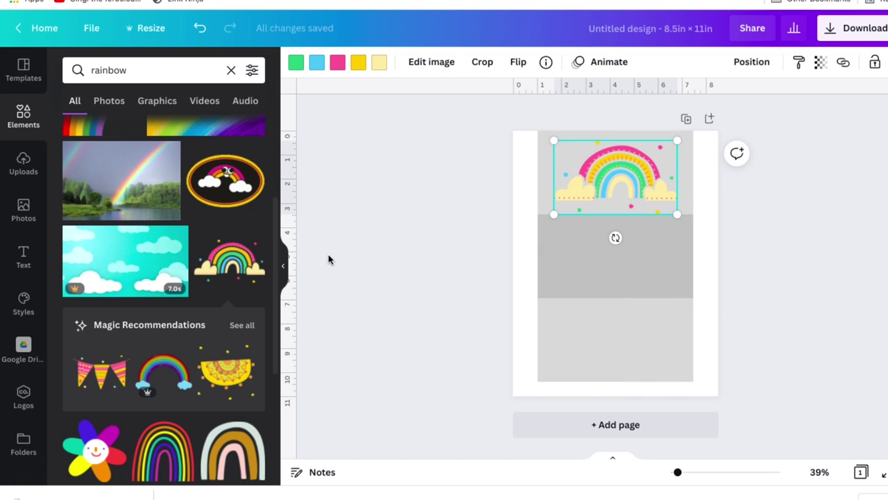
pyautogui.scroll(-3, 208, 387)
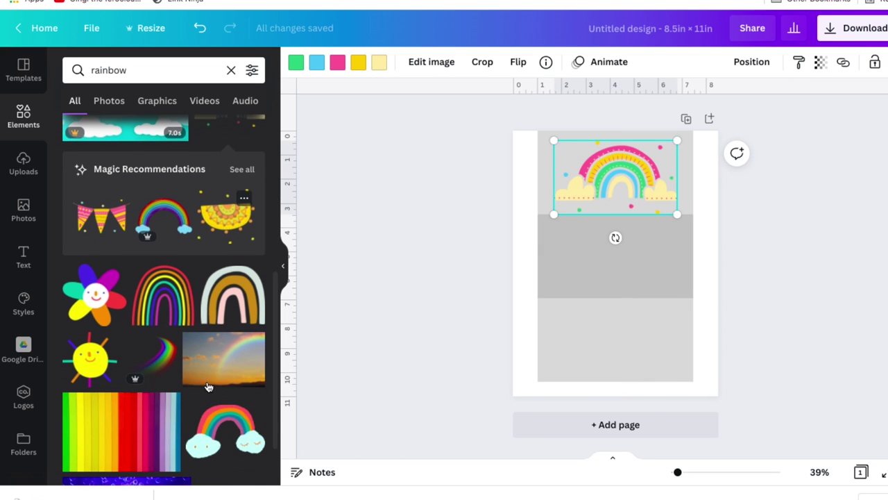
# Step: Add the brown and pink boho rainbow, resize it to fit, and centre it in the middle band
pyautogui.click(236, 305)
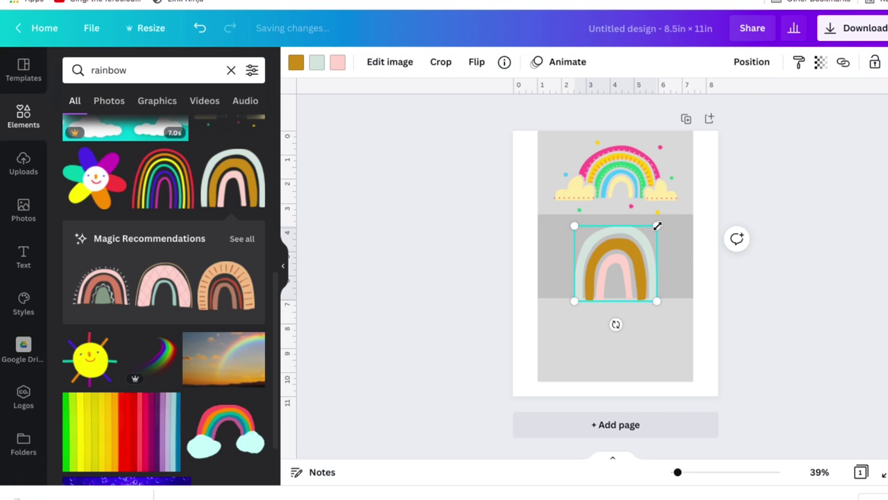
pyautogui.moveTo(656, 225); pyautogui.dragTo(669, 214)
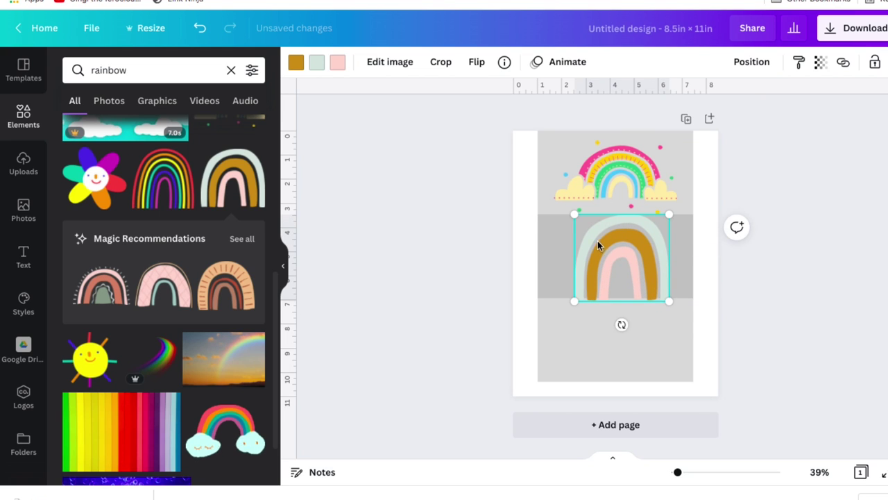
pyautogui.moveTo(596, 240); pyautogui.dragTo(596, 241)
pyautogui.click(767, 304)
pyautogui.click(646, 271)
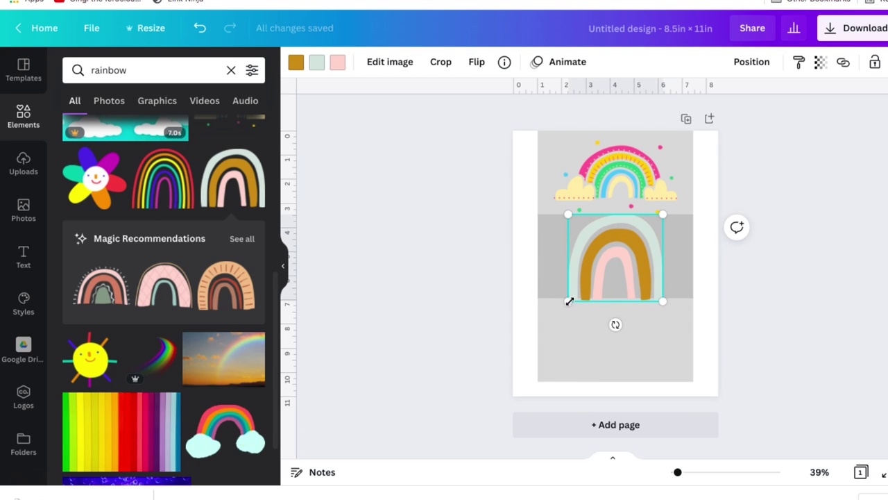
pyautogui.moveTo(569, 300); pyautogui.dragTo(571, 298)
pyautogui.click(749, 275)
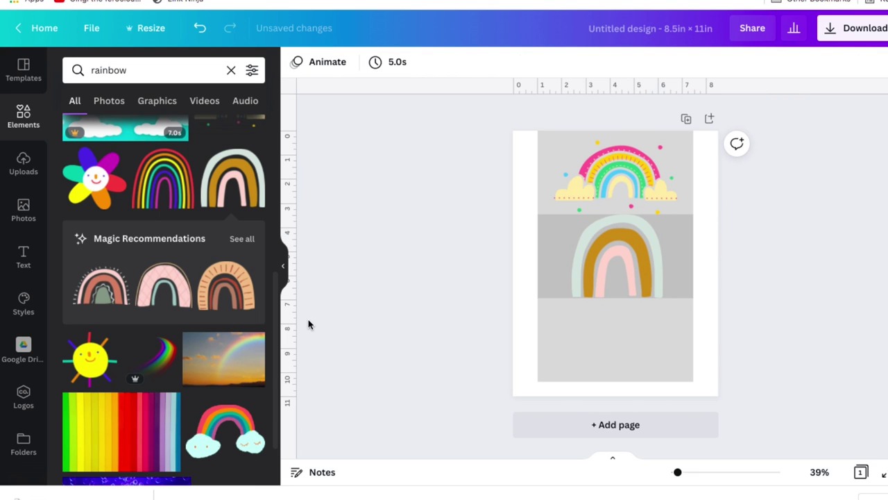
# Step: Add the pink rainbow with hearts, shrink it, and move it into the bottom band
pyautogui.scroll(-1, 170, 379)
pyautogui.scroll(-3, 170, 378)
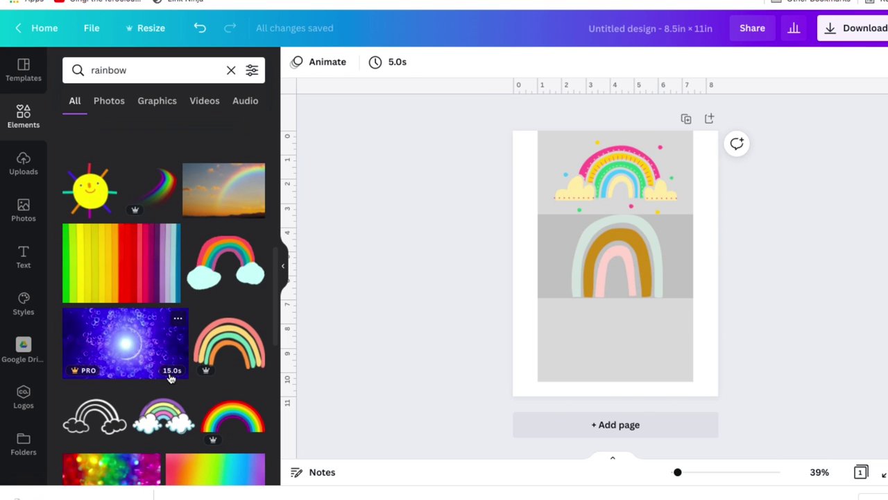
pyautogui.scroll(-3, 218, 375)
pyautogui.scroll(-3, 219, 377)
pyautogui.scroll(-3, 217, 375)
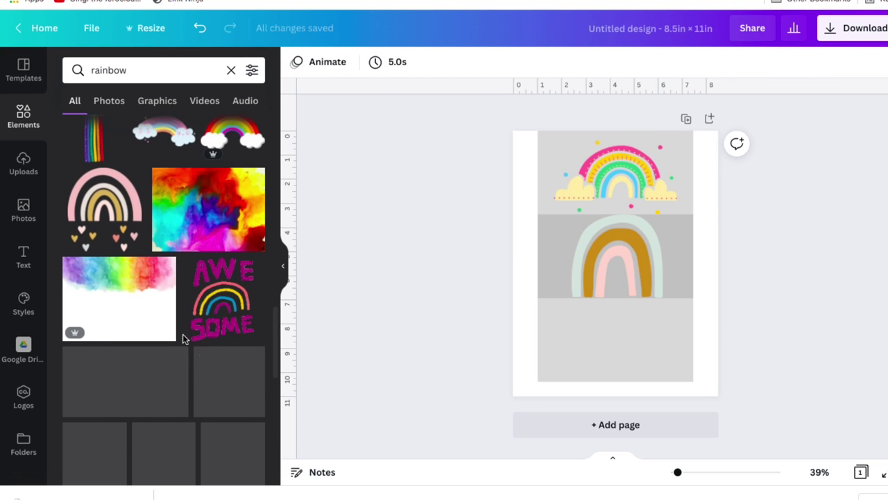
pyautogui.click(125, 239)
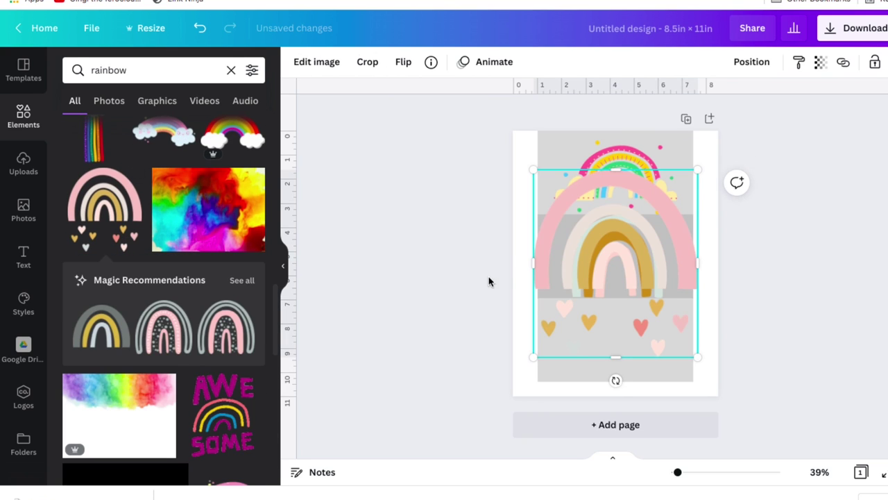
pyautogui.moveTo(699, 171); pyautogui.dragTo(644, 286)
pyautogui.moveTo(572, 319); pyautogui.dragTo(607, 351)
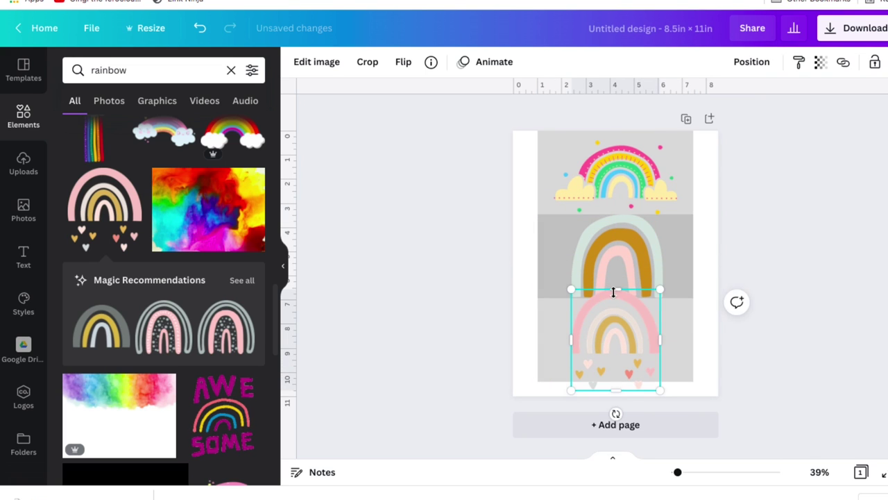
# Step: Trim the hearts rainbow's height and size, then centre it in the bottom band
pyautogui.moveTo(614, 290)
pyautogui.mouseDown()
pyautogui.moveTo(615, 299)
pyautogui.moveTo(615, 284)
pyautogui.mouseUp()
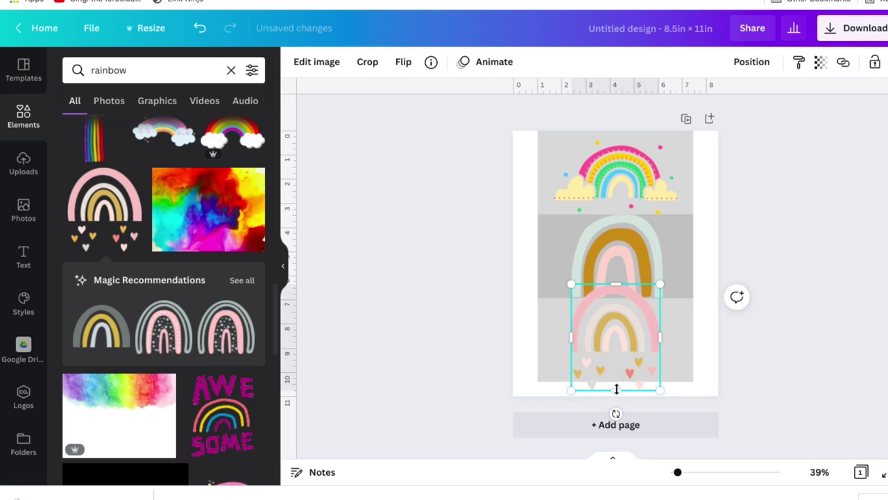
pyautogui.moveTo(615, 390); pyautogui.dragTo(621, 358)
pyautogui.moveTo(659, 294); pyautogui.dragTo(655, 305)
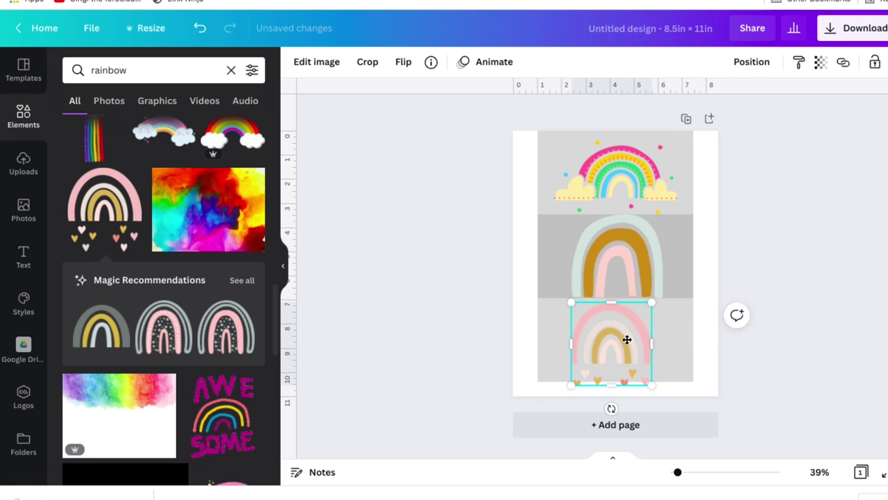
pyautogui.moveTo(627, 340); pyautogui.dragTo(629, 338)
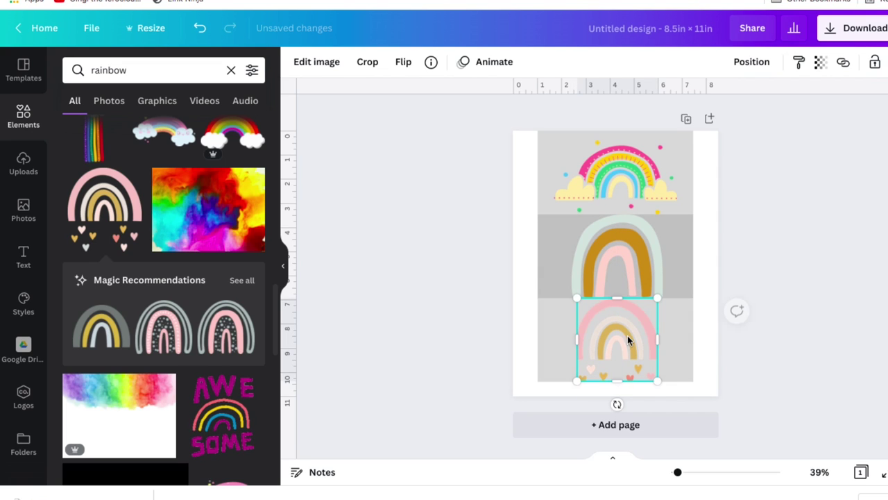
pyautogui.click(757, 263)
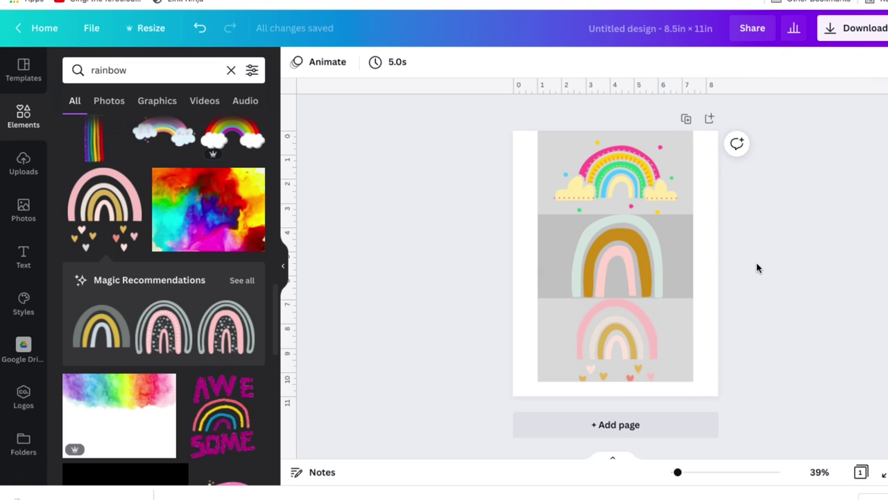
# Step: Recolour the top rainbow's arcs: green to pale pink, blue to red, pink to light green
pyautogui.click(623, 185)
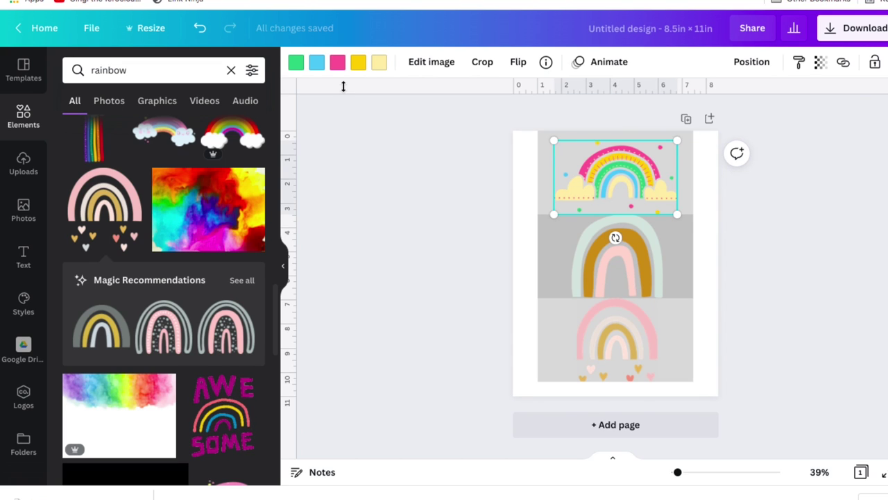
pyautogui.click(295, 64)
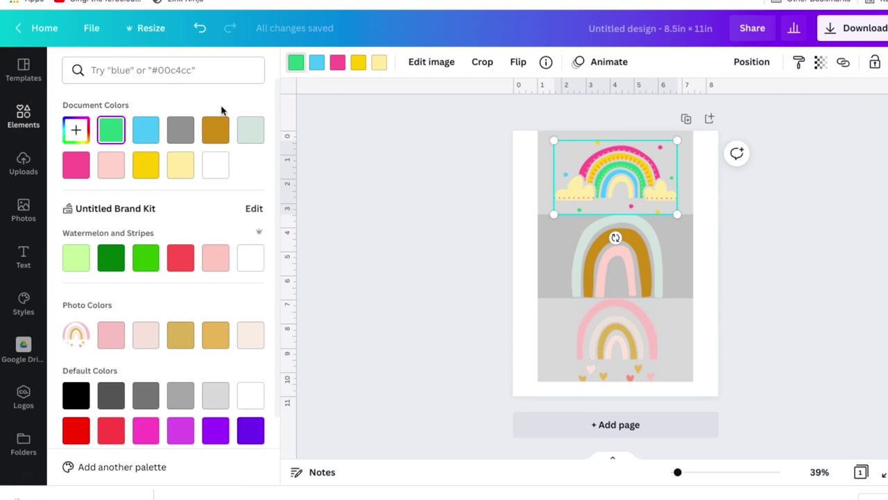
pyautogui.click(114, 169)
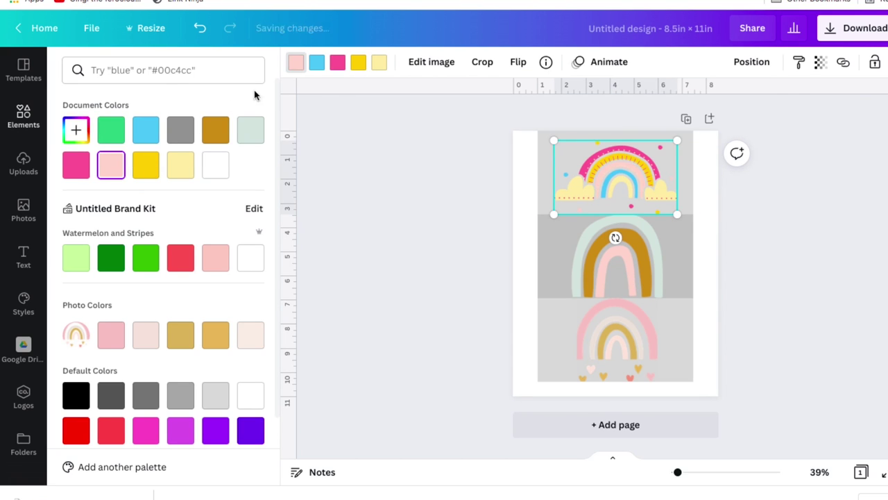
pyautogui.click(319, 64)
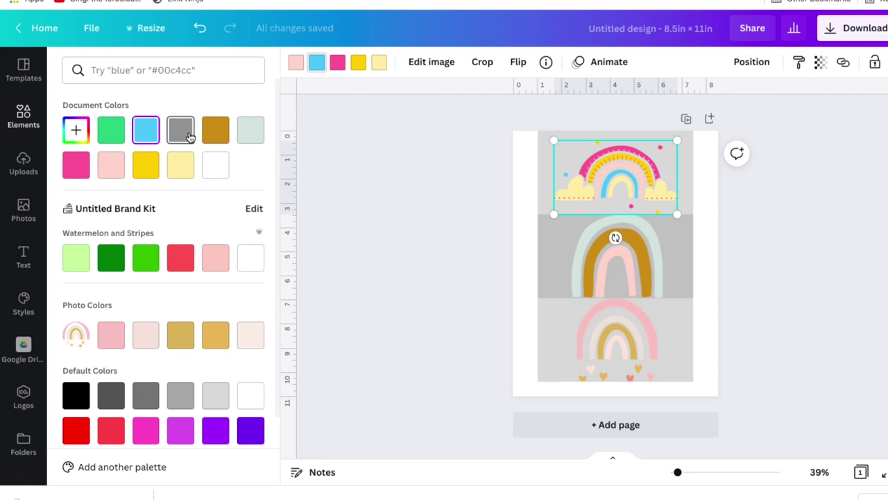
pyautogui.click(182, 264)
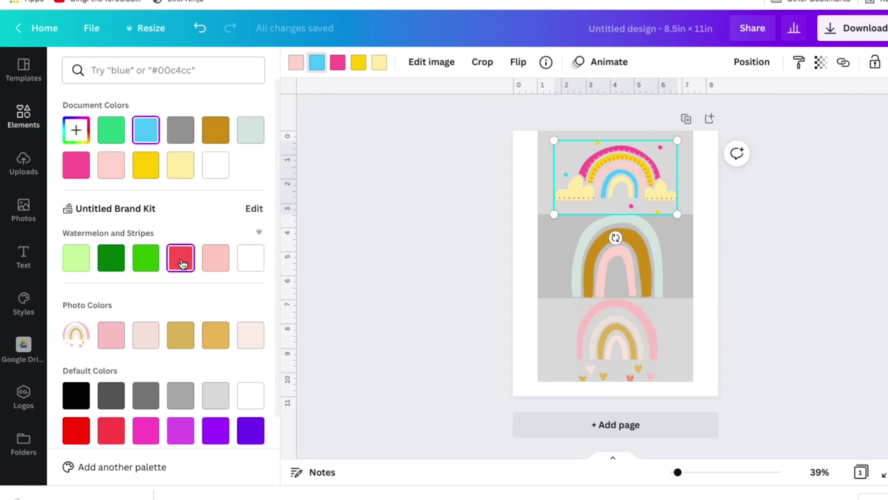
pyautogui.click(337, 64)
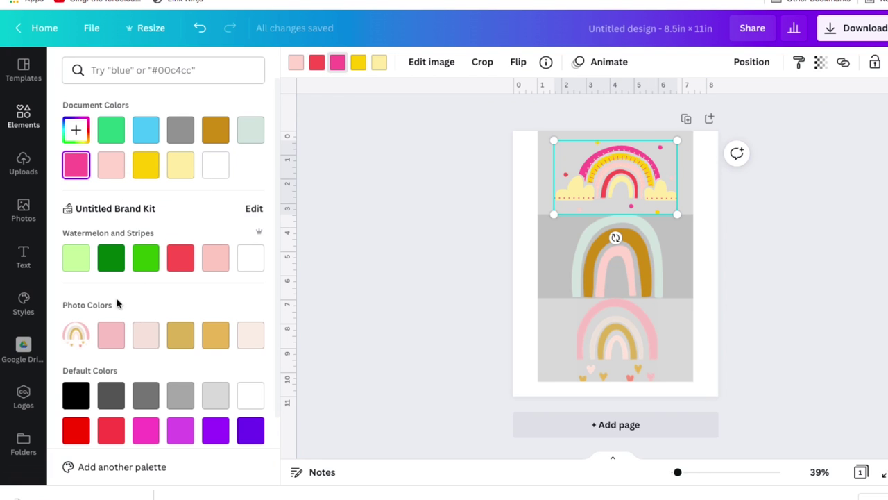
pyautogui.click(77, 269)
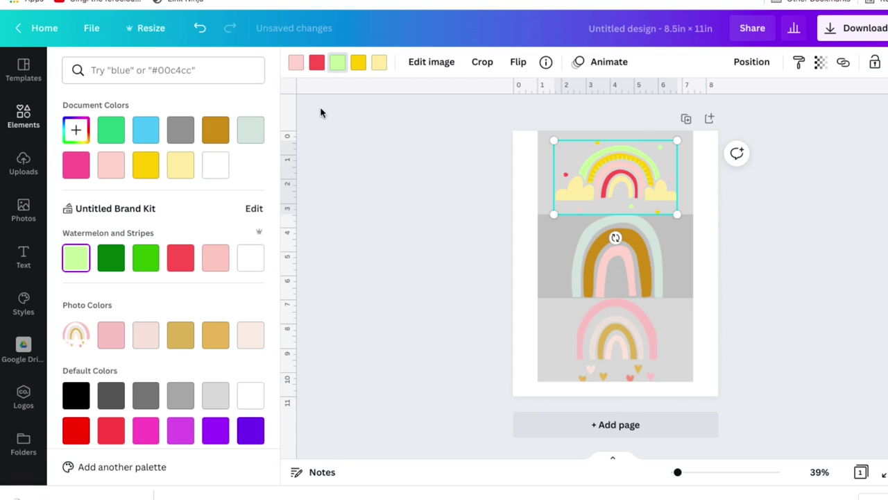
# Step: Change the top rainbow's yellow arc to pale grey-green and its red arc to light pink
pyautogui.click(359, 66)
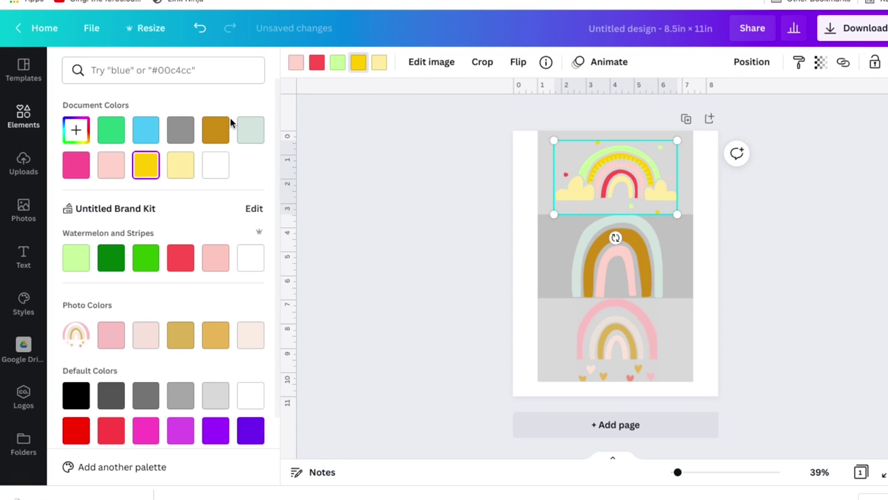
pyautogui.click(251, 133)
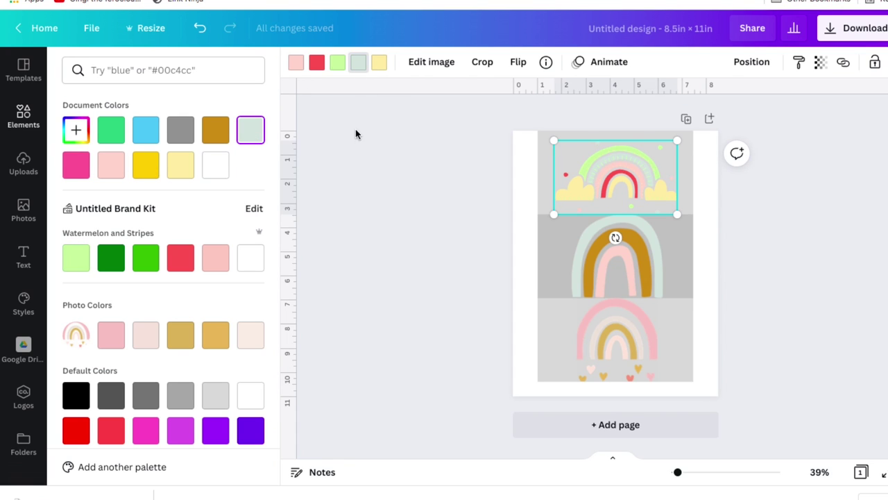
pyautogui.click(316, 63)
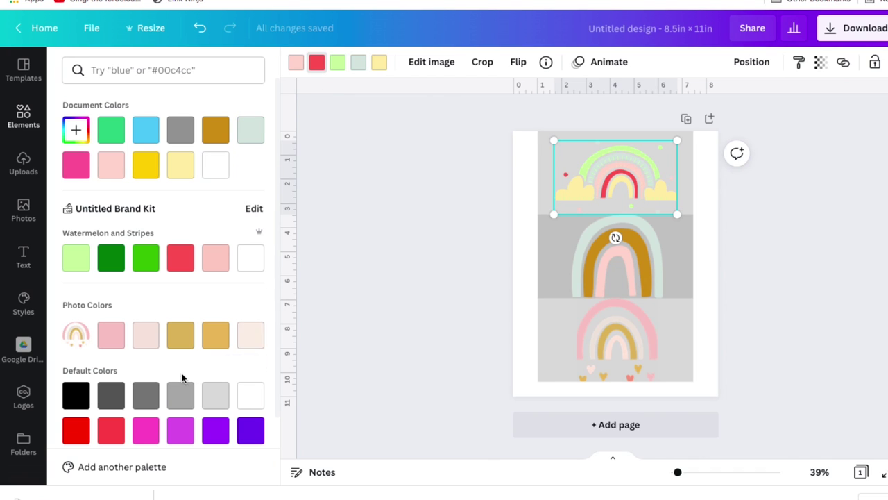
pyautogui.scroll(-2, 183, 378)
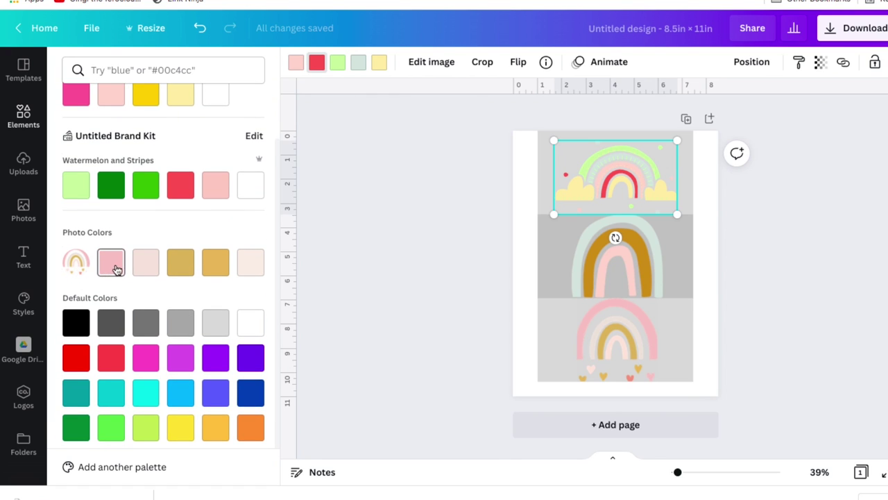
pyautogui.click(147, 268)
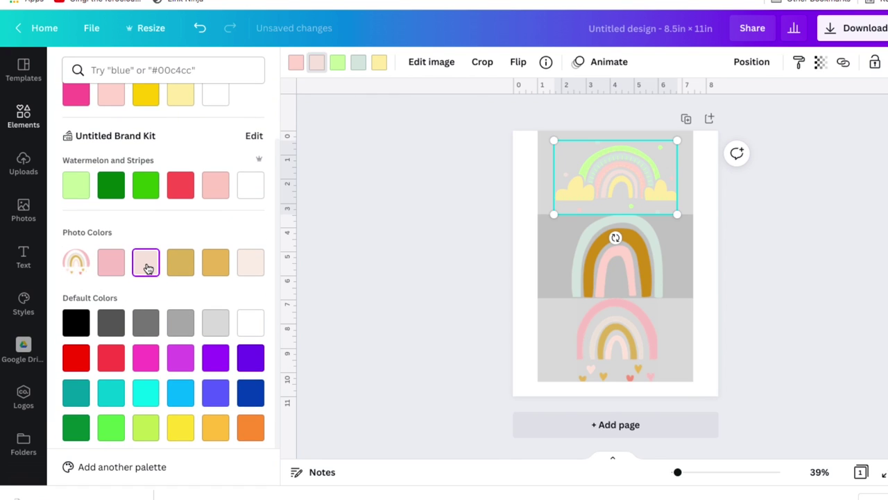
pyautogui.click(430, 219)
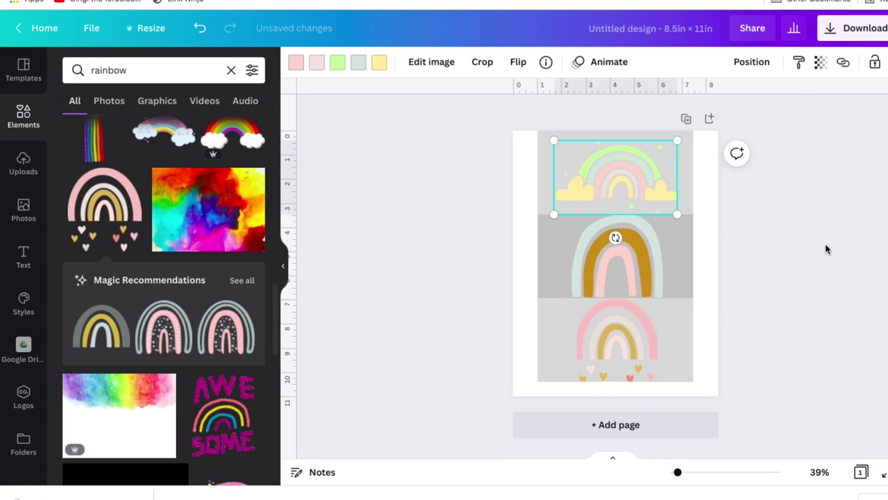
pyautogui.click(791, 246)
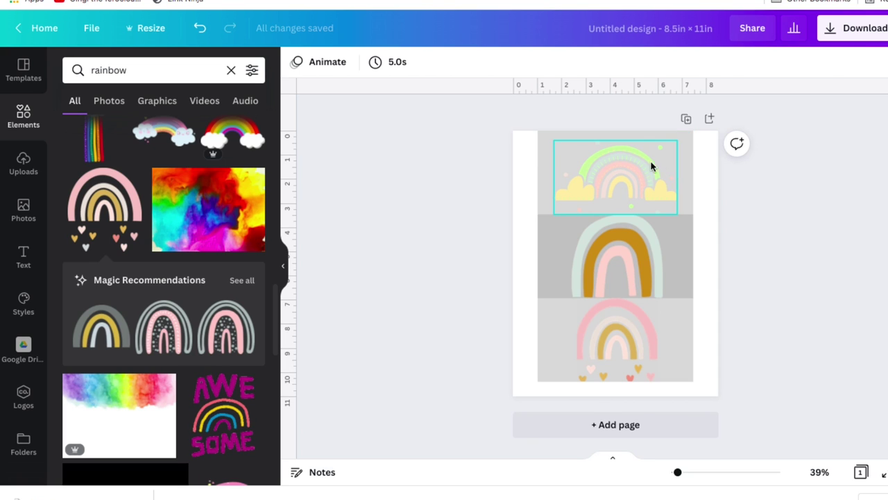
# Step: Add a bold Open Sans Extra Bold heading reading 'Clothes' at size 62 across the middle rainbow band
pyautogui.click(24, 258)
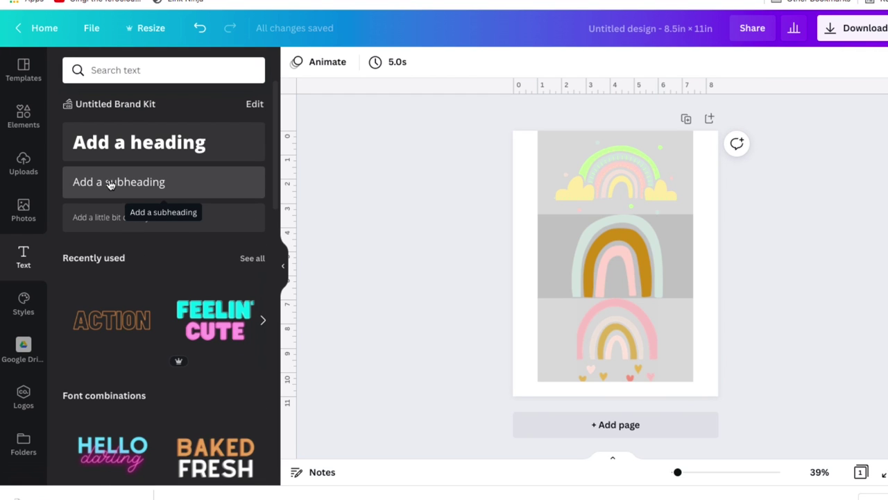
pyautogui.click(118, 143)
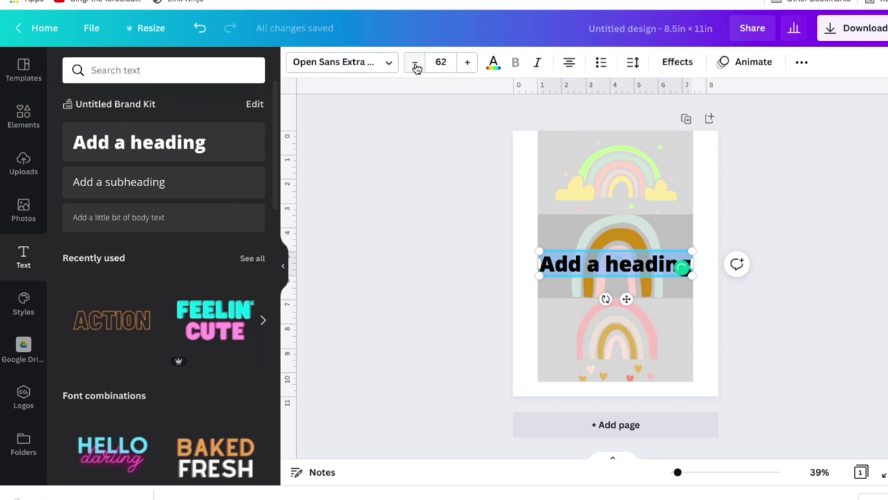
pyautogui.write('Clothes')
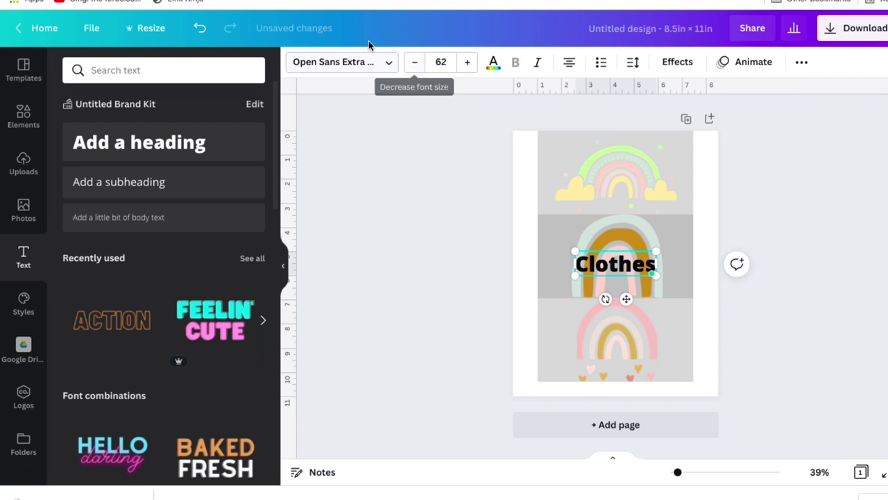
pyautogui.click(374, 63)
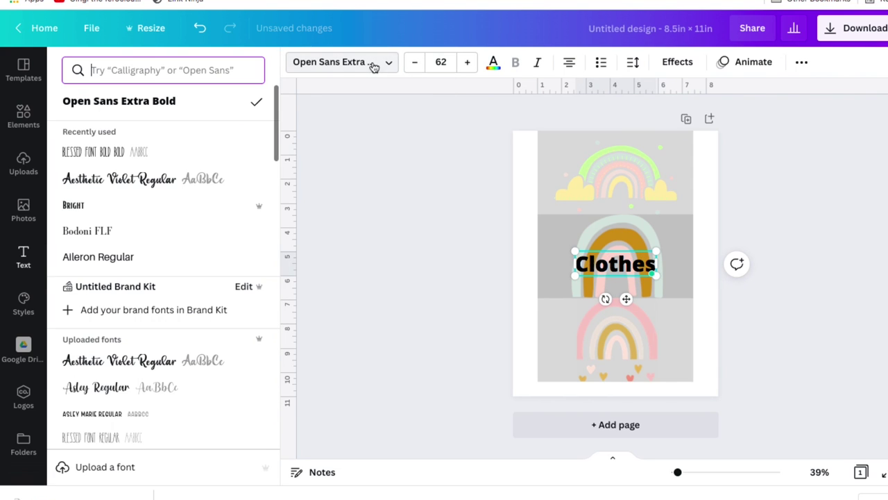
# Step: Restyle 'Clothes' in Blessed Font Bold, enlarge it to size 135, and centre it on the middle rainbow
pyautogui.click(116, 158)
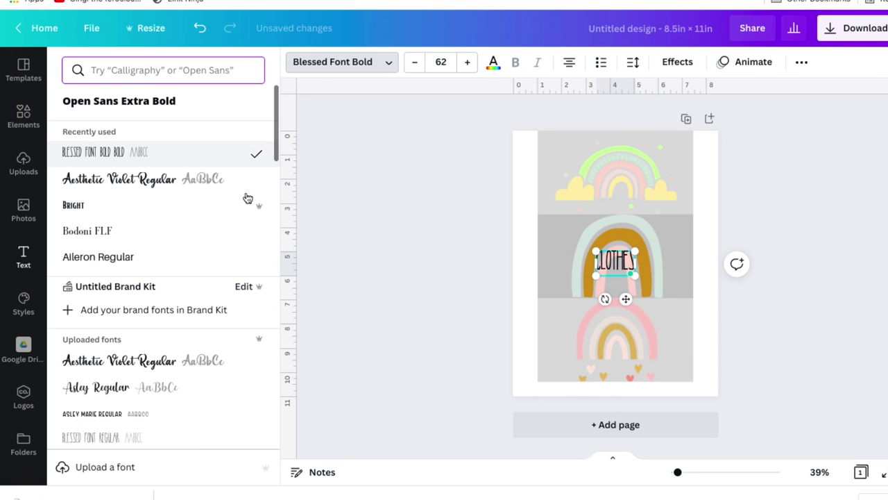
pyautogui.click(634, 277)
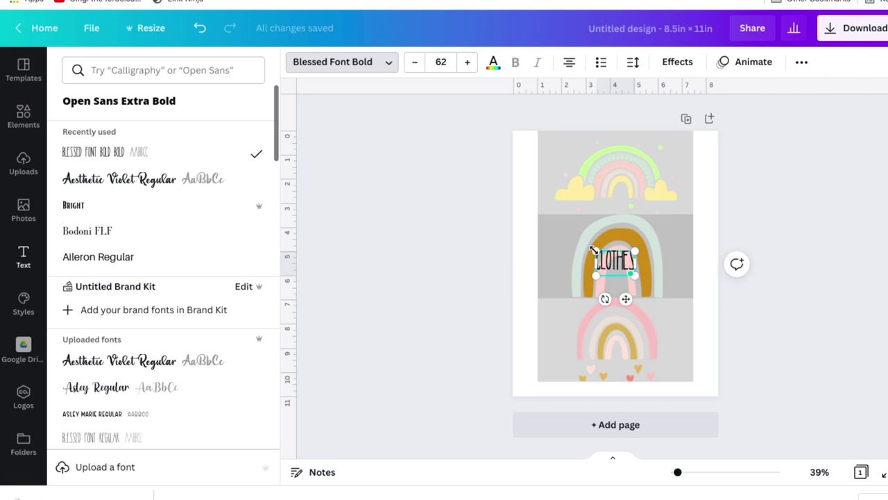
pyautogui.moveTo(584, 250); pyautogui.dragTo(538, 230)
pyautogui.moveTo(597, 254); pyautogui.dragTo(626, 264)
pyautogui.click(726, 290)
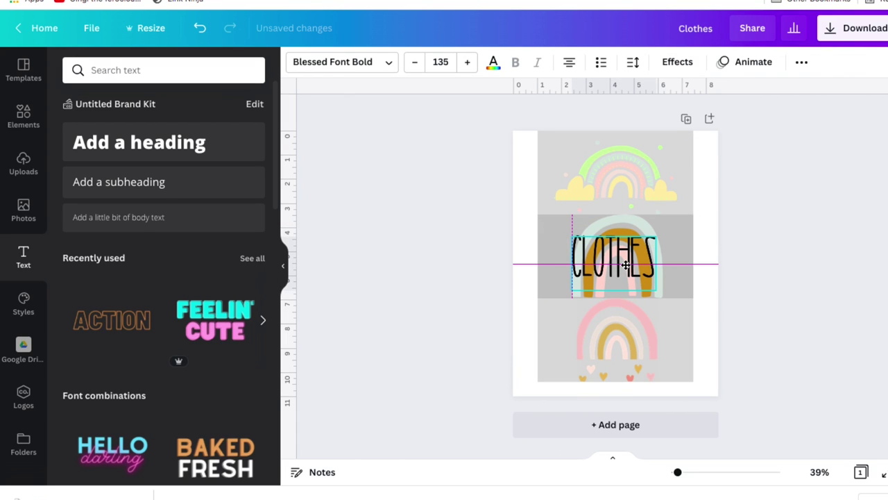
pyautogui.moveTo(627, 264); pyautogui.dragTo(626, 265)
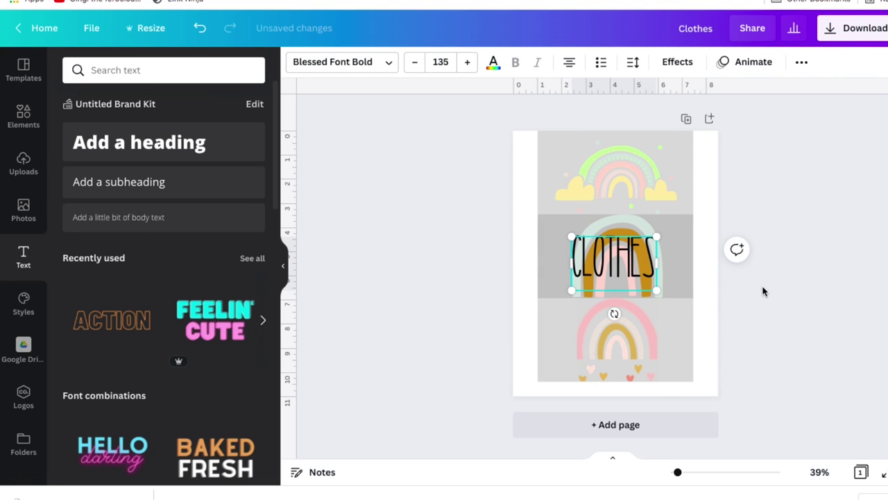
# Step: Duplicate the CLOTHES title twice, moving one copy onto the top rainbow and retyping it as RENT
pyautogui.hotkey('ctrl', 'd')
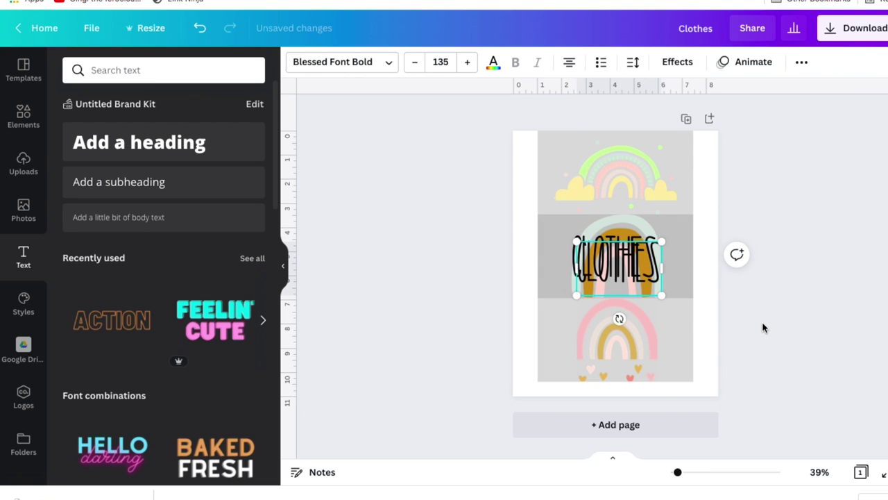
pyautogui.moveTo(612, 268); pyautogui.dragTo(603, 167)
pyautogui.hotkey('ctrl', 'd')
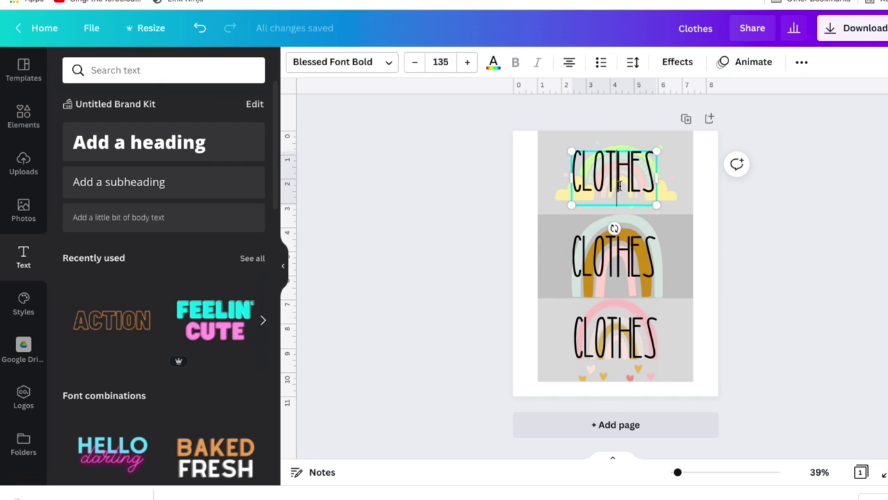
pyautogui.doubleClick(619, 185)
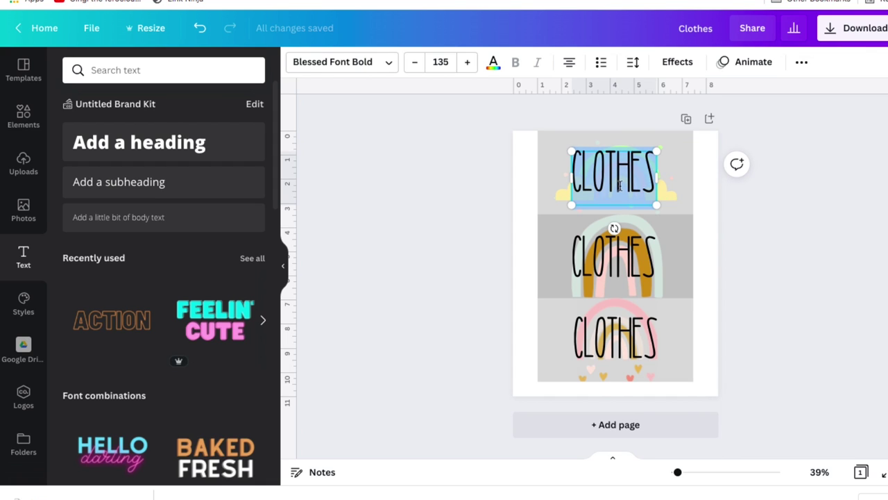
pyautogui.write('RENT')
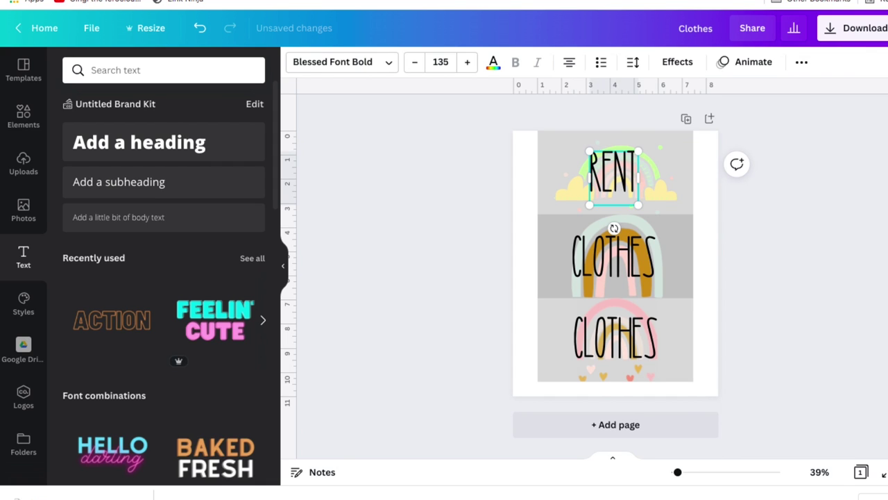
# Step: Replace the bottom copy's text with LAUNDRY
pyautogui.click(617, 354)
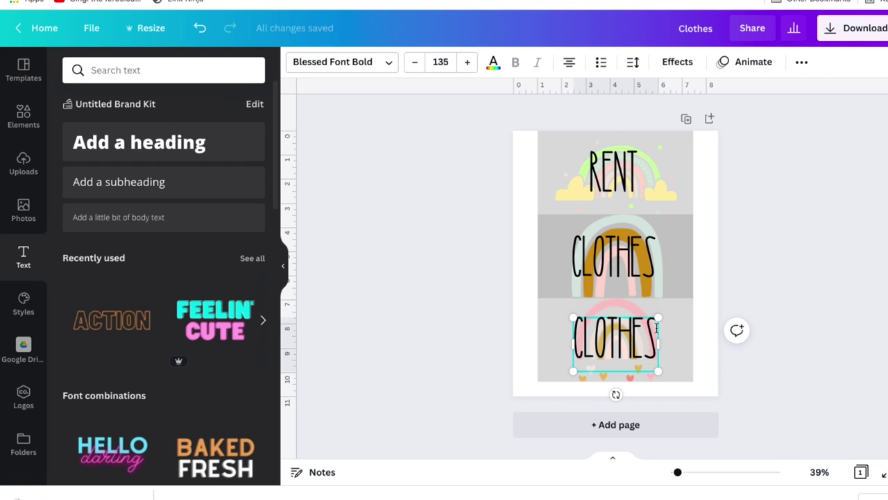
pyautogui.moveTo(655, 329); pyautogui.dragTo(575, 332)
pyautogui.write('LAUN')
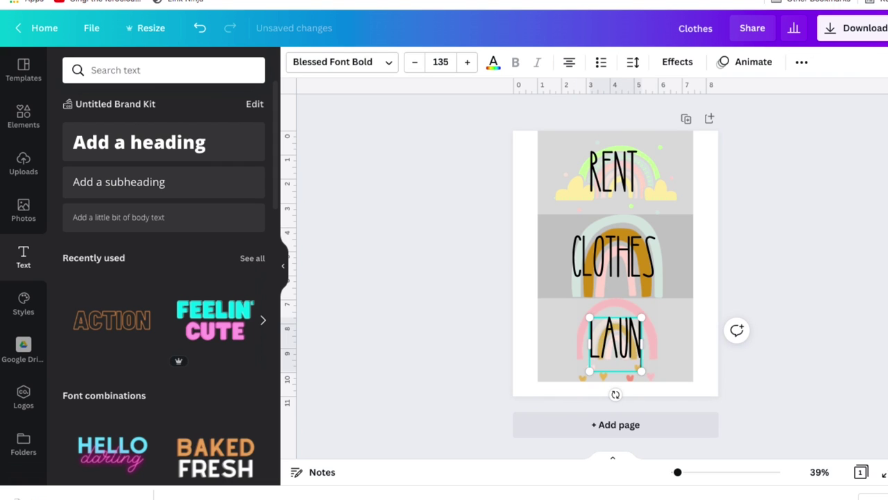
pyautogui.write('DRY')
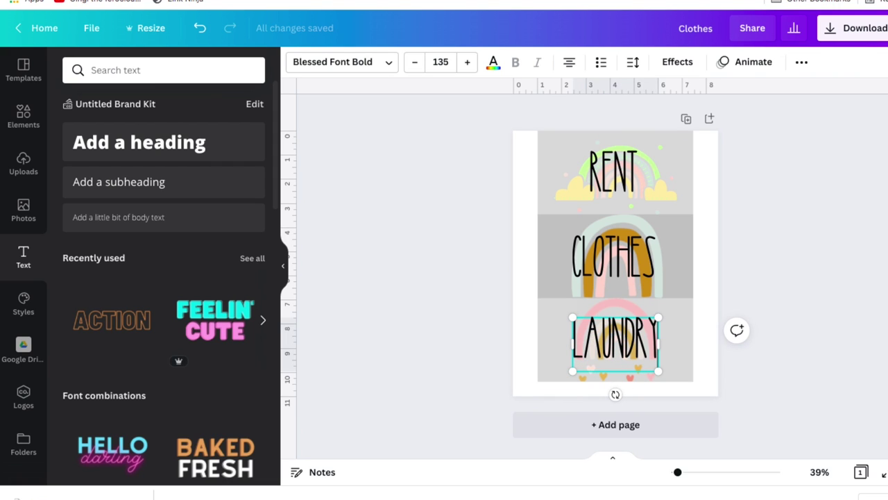
pyautogui.click(789, 273)
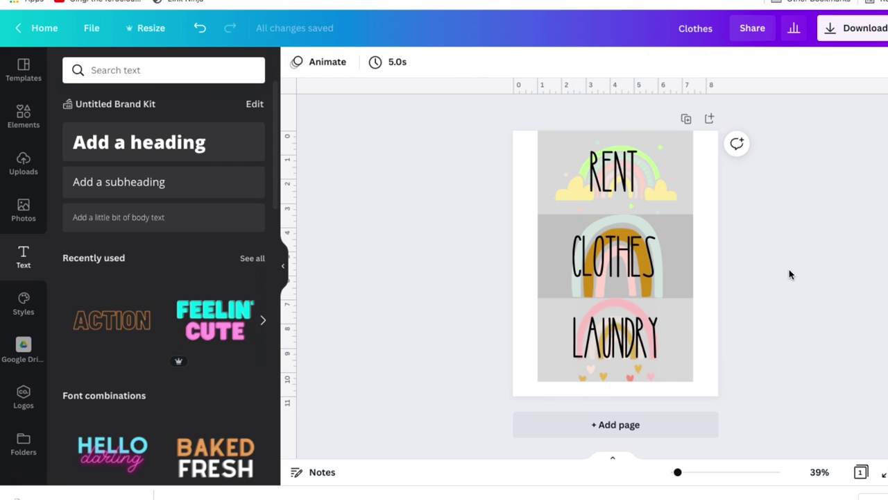
# Step: Lower the top rainbow section's transparency so it turns white, and nudge RENT slightly right
pyautogui.click(678, 158)
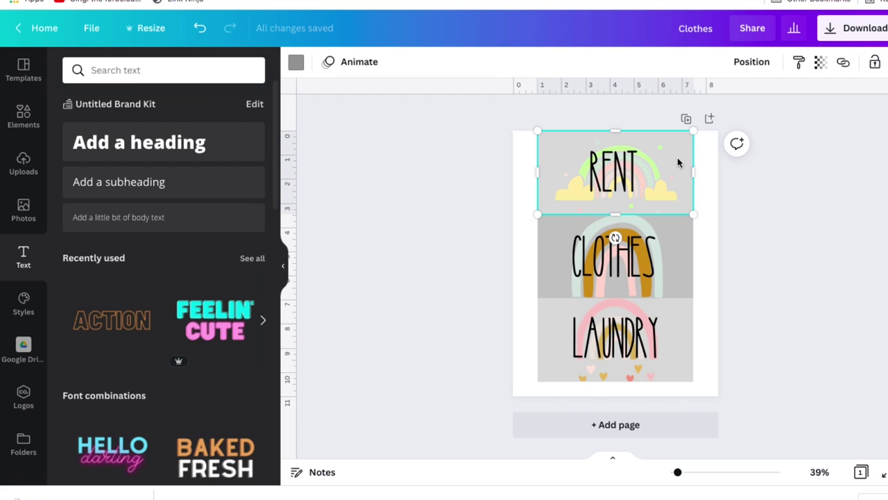
pyautogui.click(820, 61)
pyautogui.moveTo(722, 103); pyautogui.dragTo(670, 105)
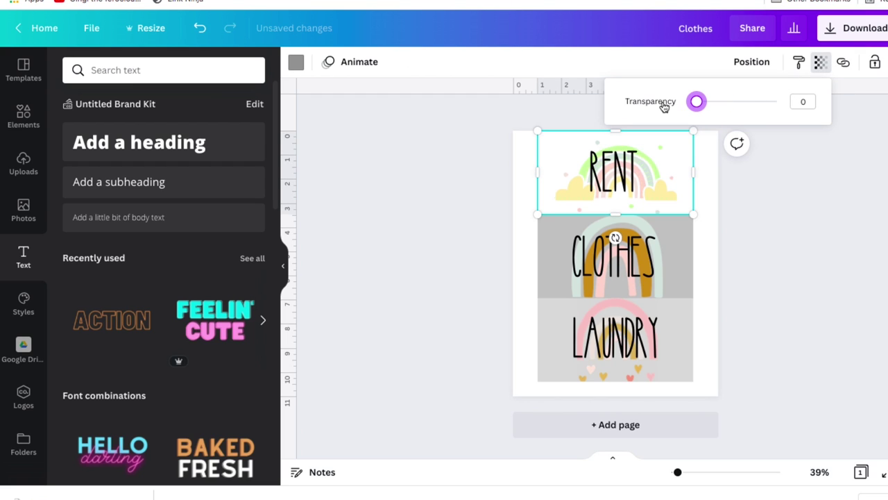
pyautogui.click(738, 206)
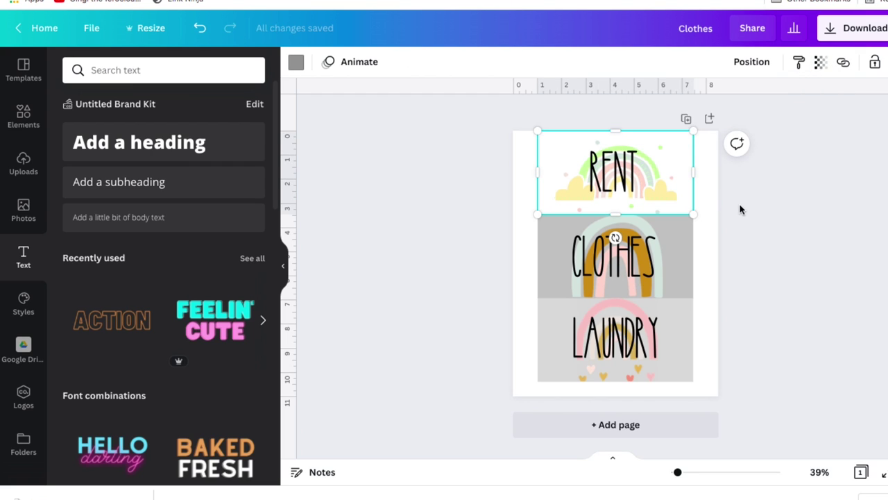
pyautogui.click(615, 180)
pyautogui.moveTo(616, 179); pyautogui.dragTo(623, 177)
pyautogui.click(764, 244)
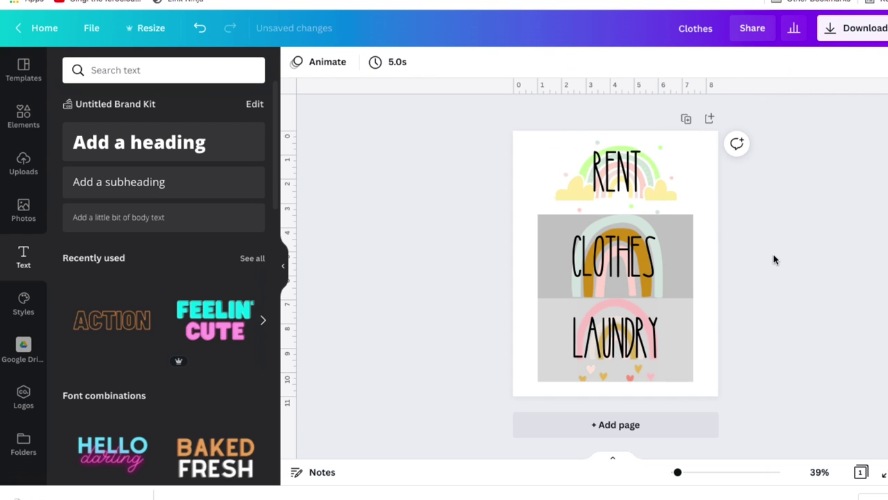
# Step: Try recolouring the top rainbow's pink arc dark green, then undo the change
pyautogui.click(654, 189)
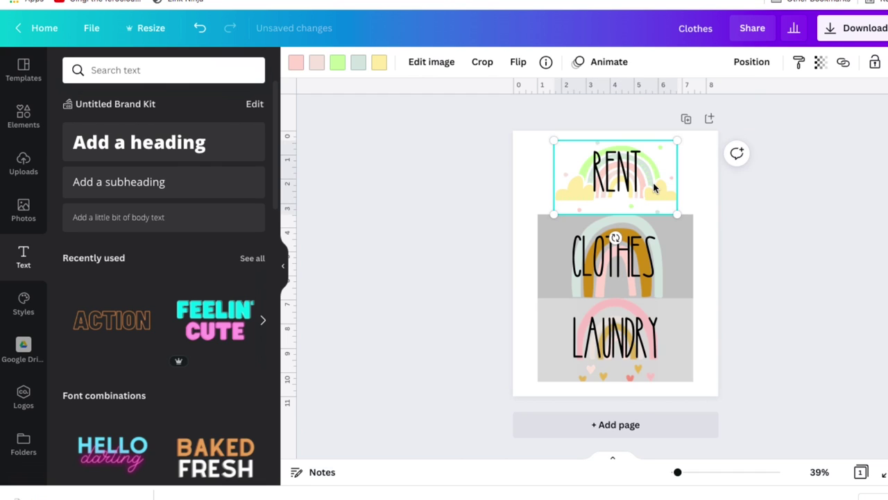
pyautogui.click(297, 65)
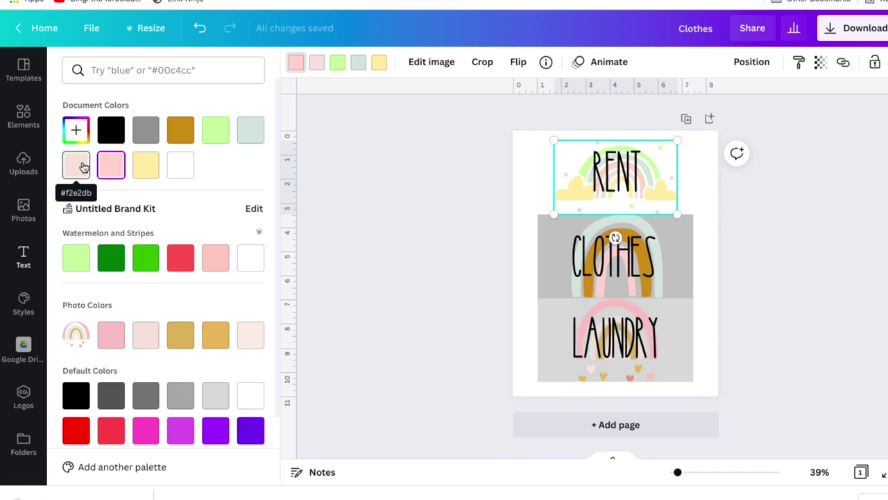
pyautogui.click(116, 256)
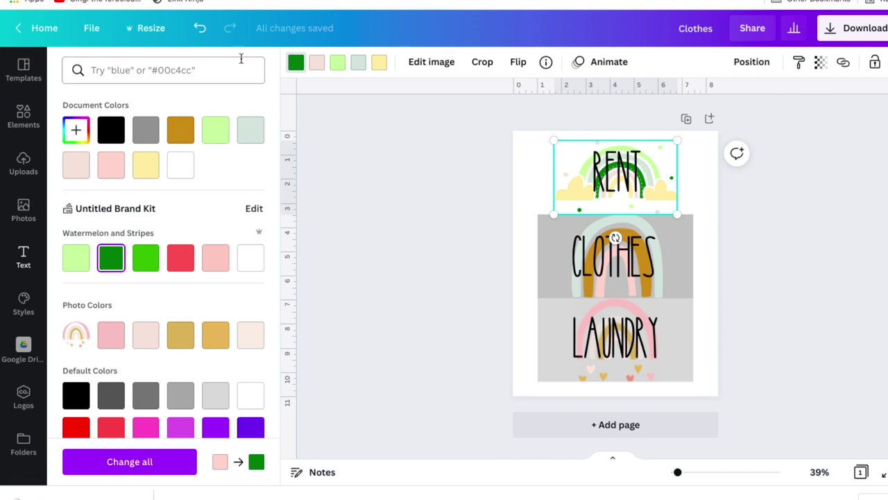
pyautogui.click(200, 28)
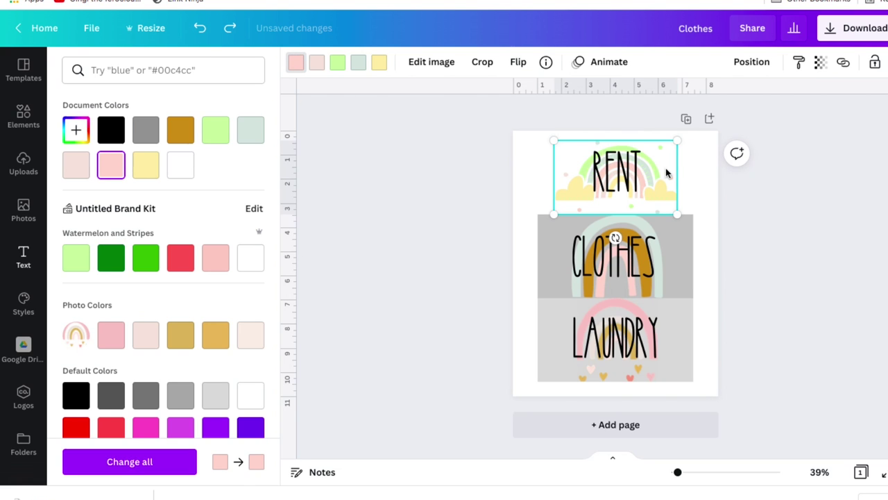
# Step: Set the CLOTHES and LAUNDRY rainbow images' transparency to 0 to remove their grey overlays
pyautogui.click(677, 273)
pyautogui.click(676, 272)
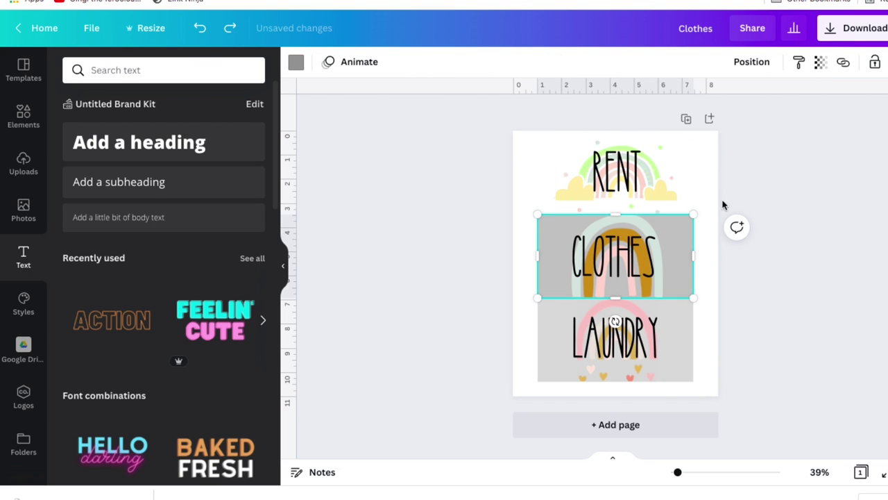
pyautogui.click(820, 64)
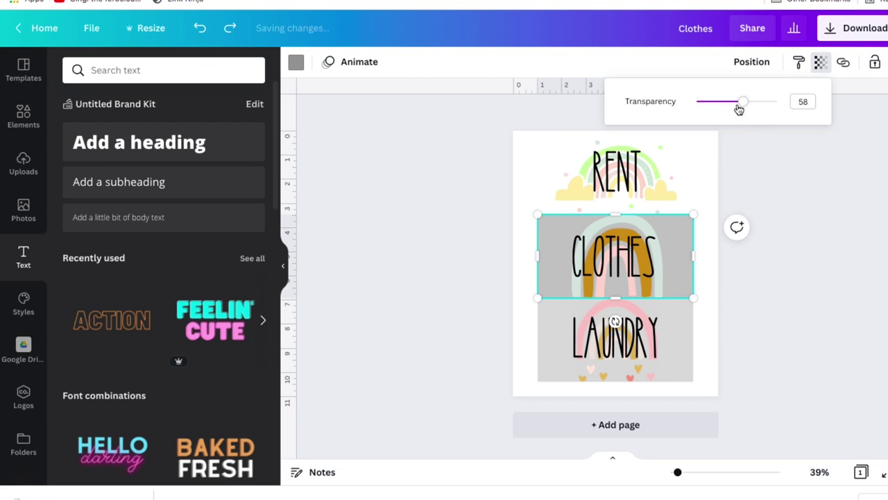
pyautogui.moveTo(743, 104); pyautogui.dragTo(688, 110)
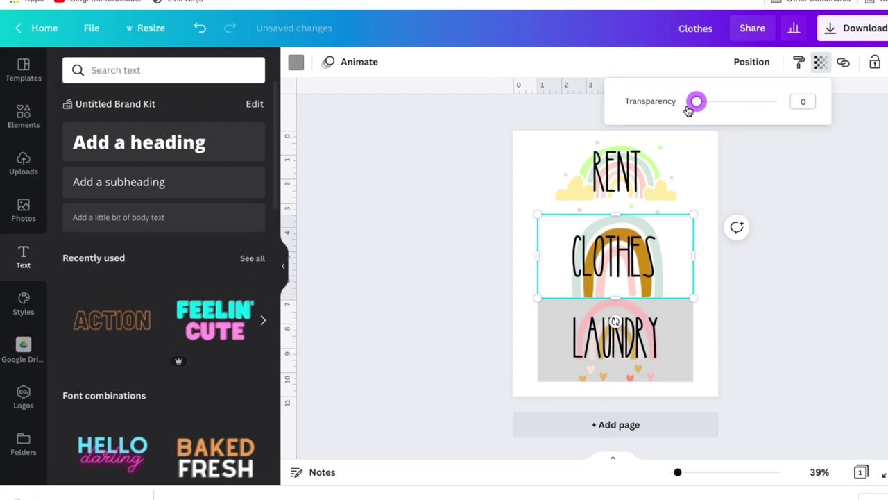
pyautogui.click(664, 346)
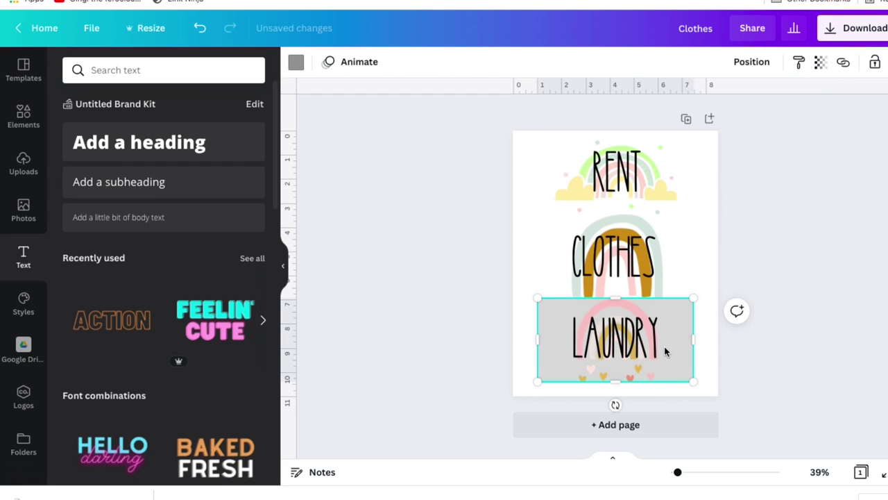
pyautogui.click(820, 64)
pyautogui.moveTo(727, 104); pyautogui.dragTo(694, 106)
pyautogui.press('Escape')
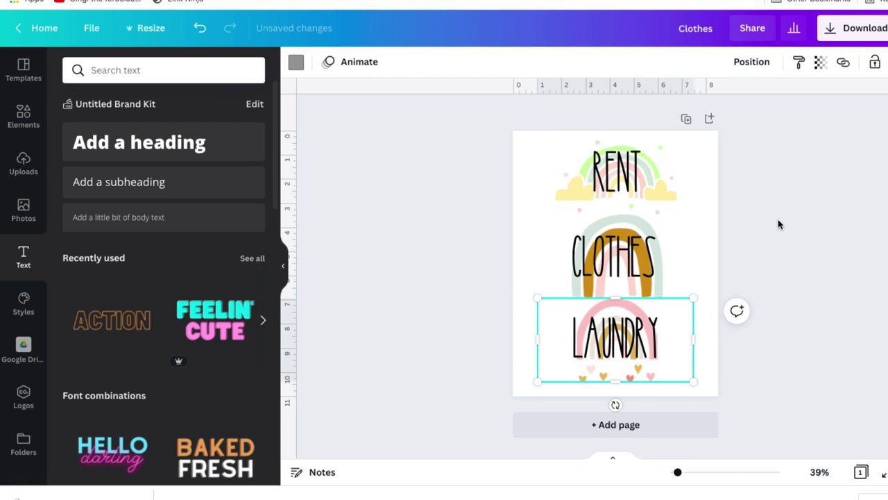
pyautogui.click(813, 247)
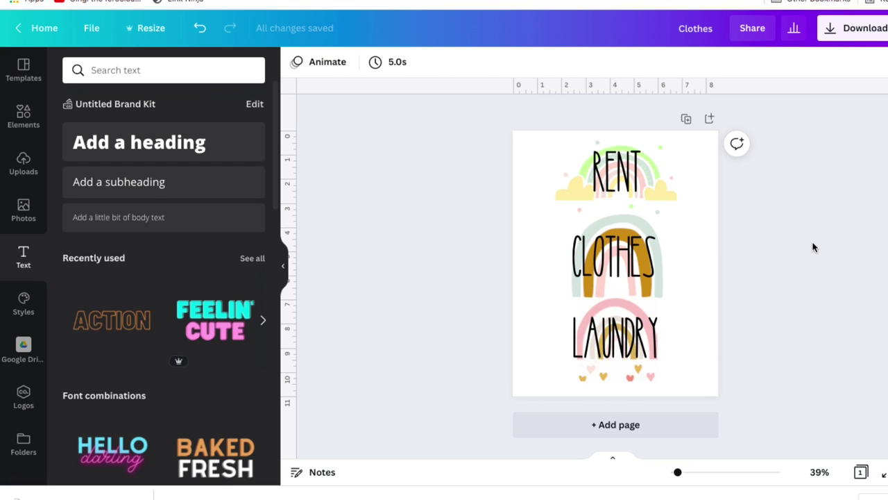
# Step: Download the rainbow title design as a PDF Print file
pyautogui.click(862, 36)
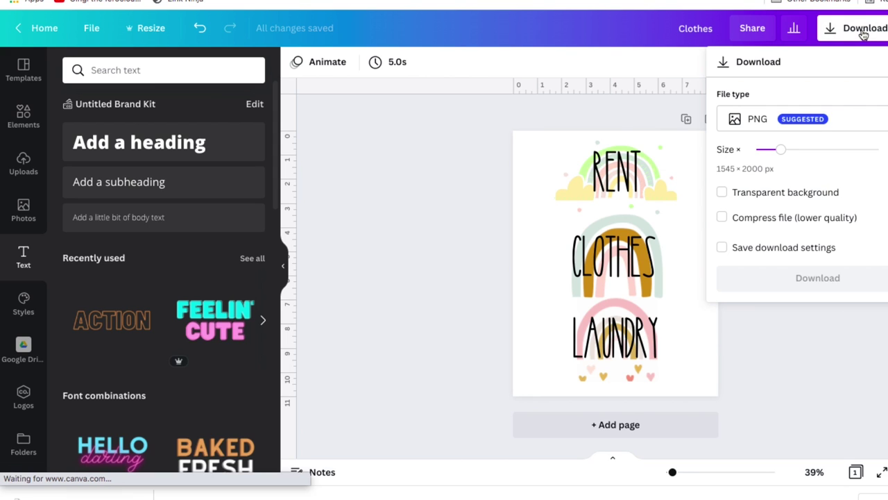
pyautogui.click(789, 120)
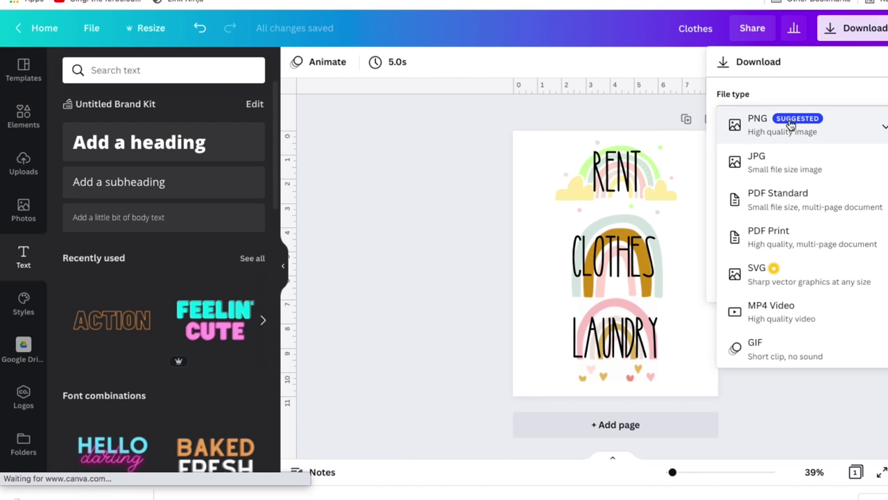
pyautogui.click(764, 243)
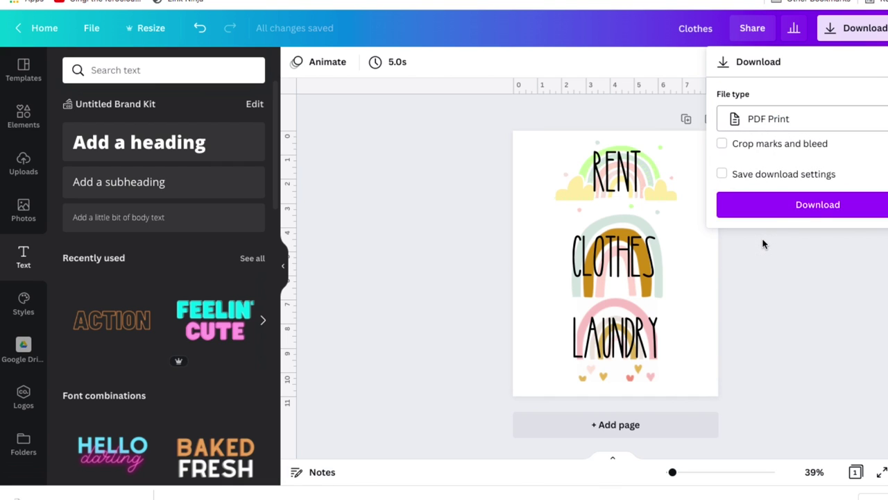
pyautogui.click(778, 205)
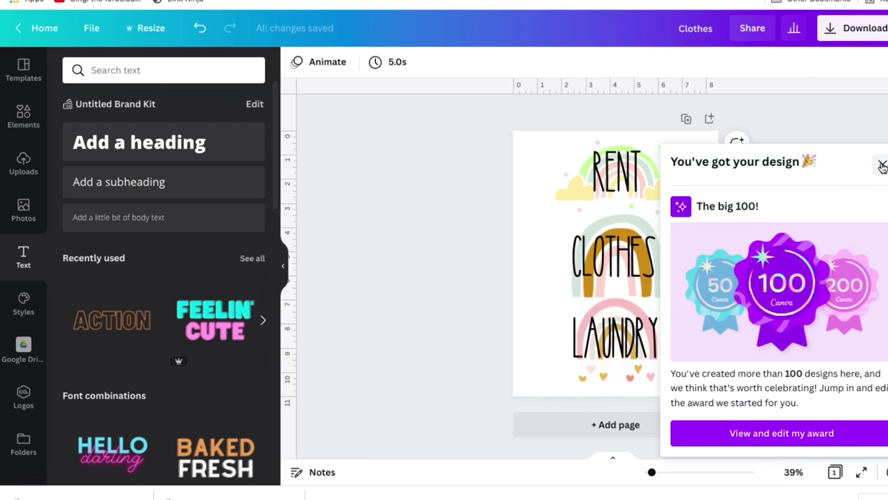
# Step: Close the design award popup, then add and delete a FEELIN' CUTE text preset
pyautogui.click(882, 166)
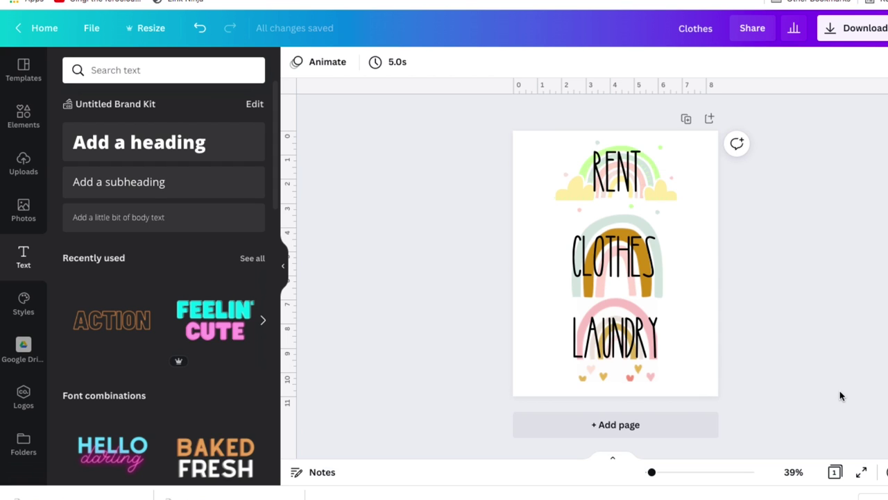
pyautogui.click(616, 184)
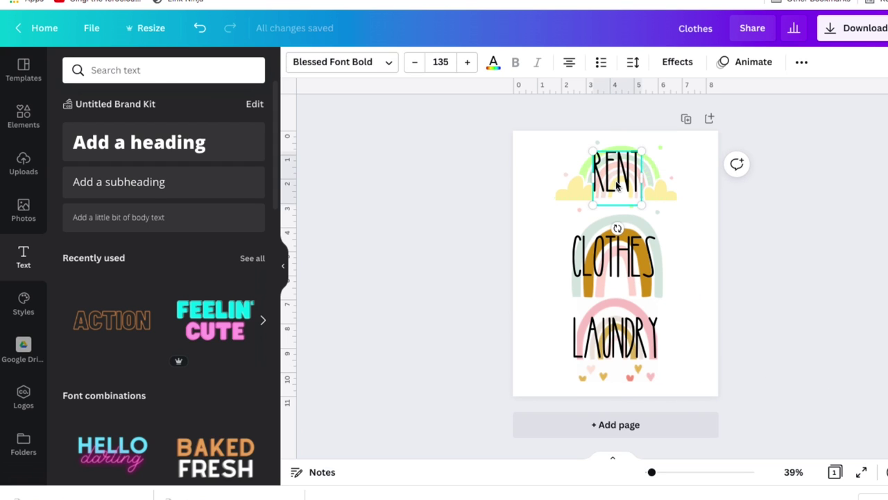
pyautogui.click(203, 321)
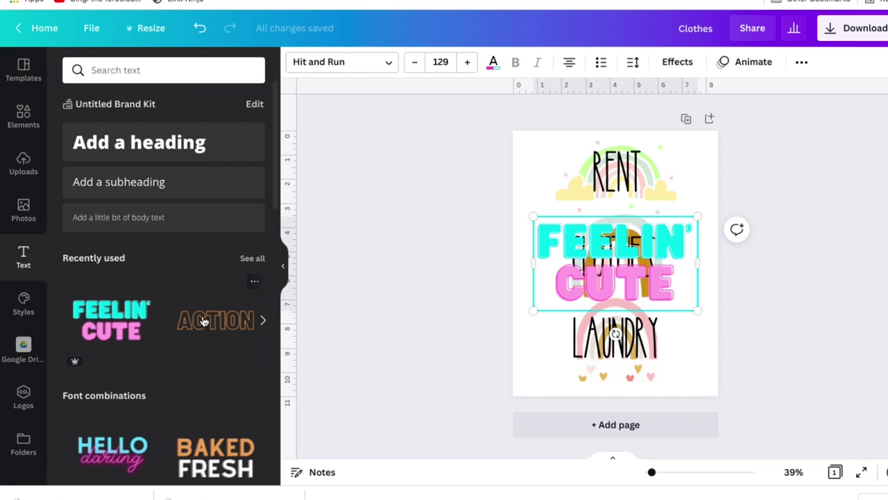
pyautogui.press('Delete')
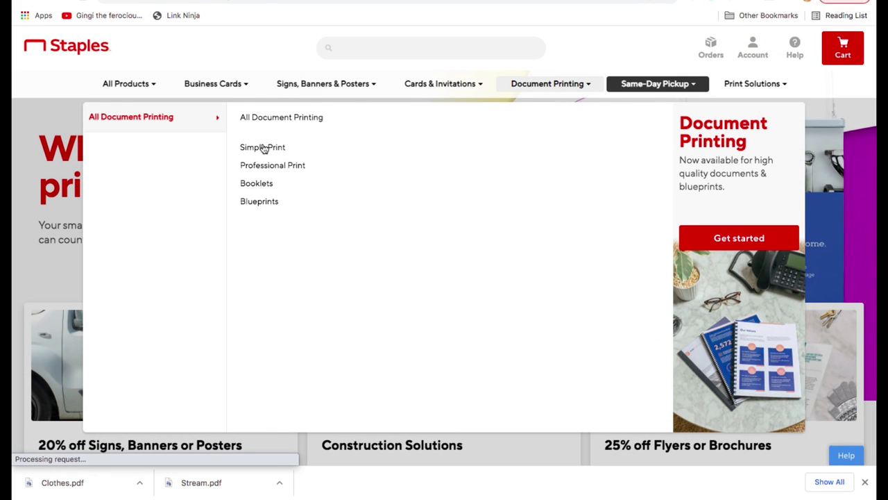
# Step: Start a Staples Professional Print project with Clothes.pdf and reach the Letter 8.5" × 11" portrait Layout step
pyautogui.click(263, 170)
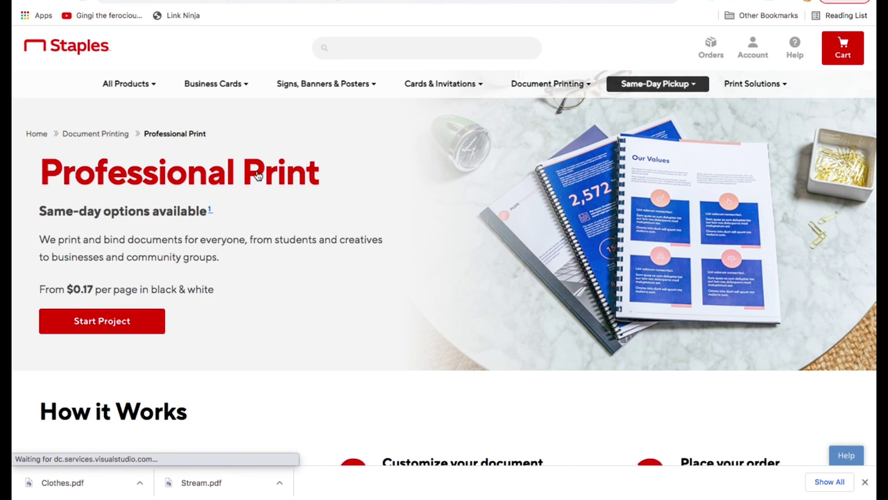
pyautogui.click(143, 328)
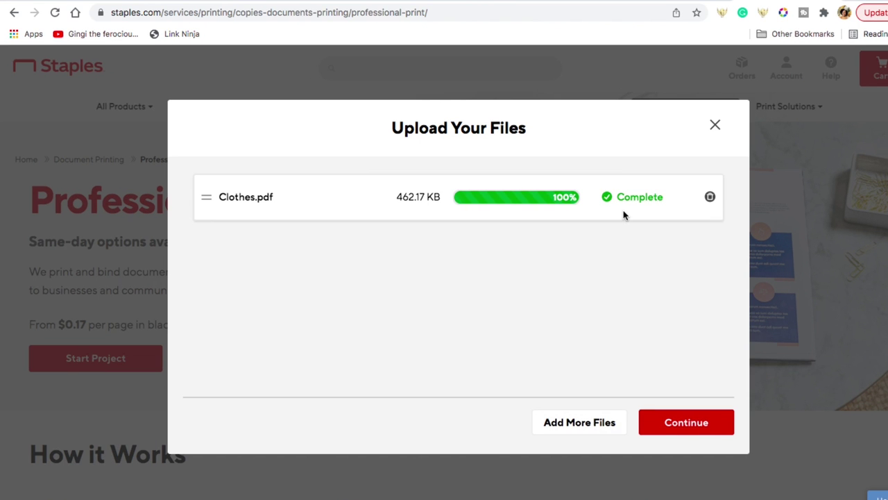
pyautogui.click(673, 428)
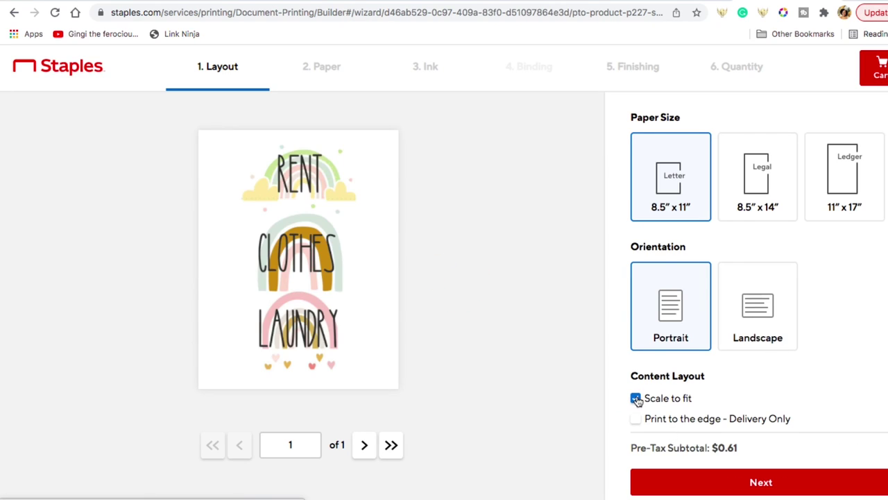
# Step: Turn off scale to fit and choose Heavyweight High-Gloss Cover paper
pyautogui.click(637, 398)
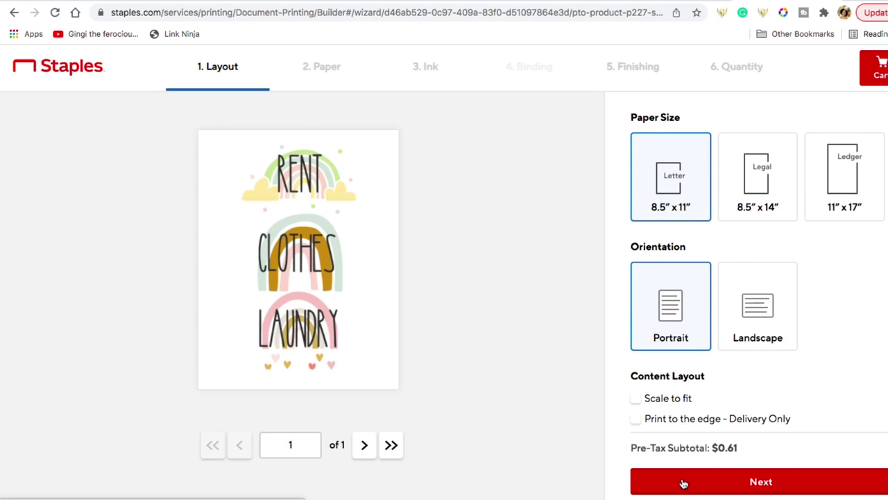
pyautogui.click(683, 484)
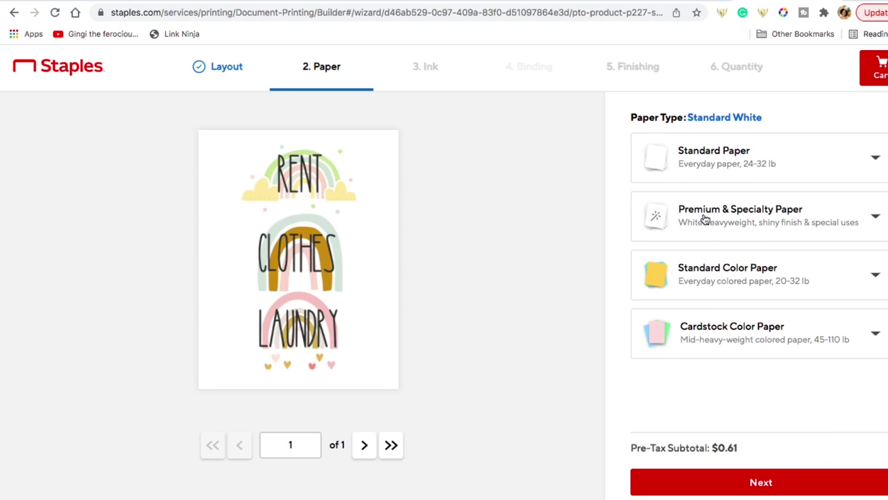
pyautogui.click(703, 218)
pyautogui.scroll(-5, 710, 331)
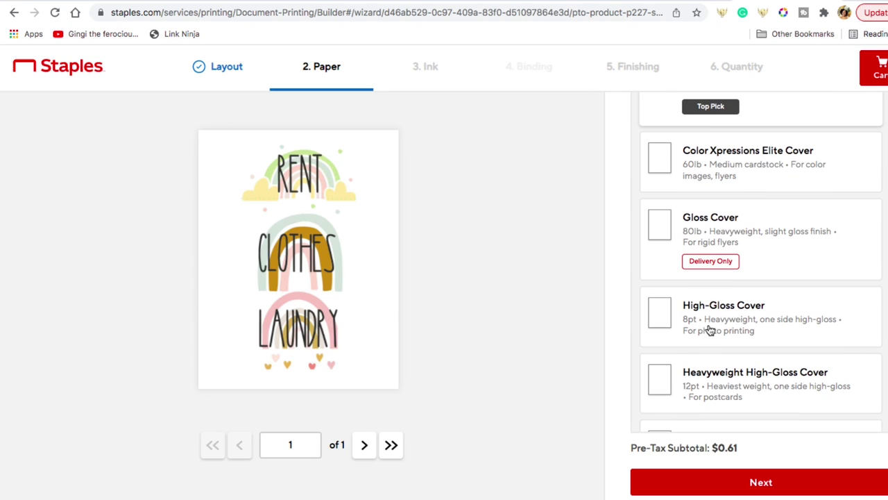
pyautogui.click(666, 391)
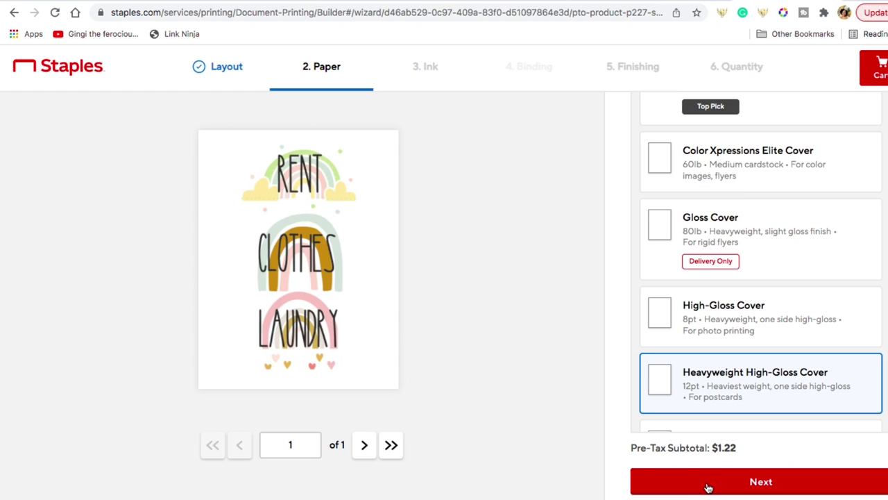
# Step: Keep colour ink and default finishing, then continue to delivery as a guest
pyautogui.click(708, 488)
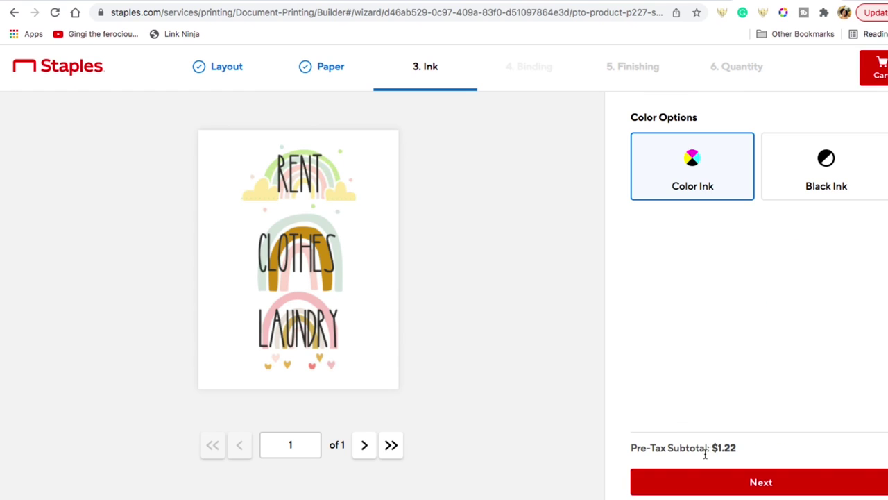
pyautogui.click(705, 488)
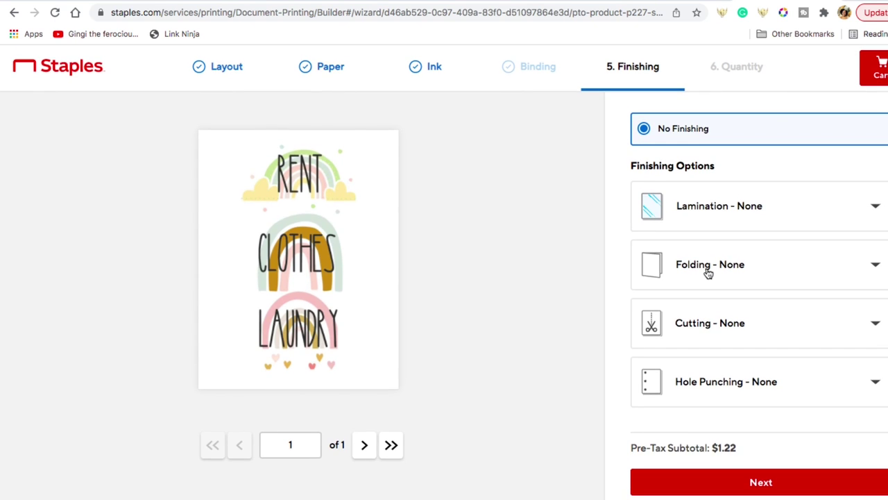
pyautogui.click(710, 484)
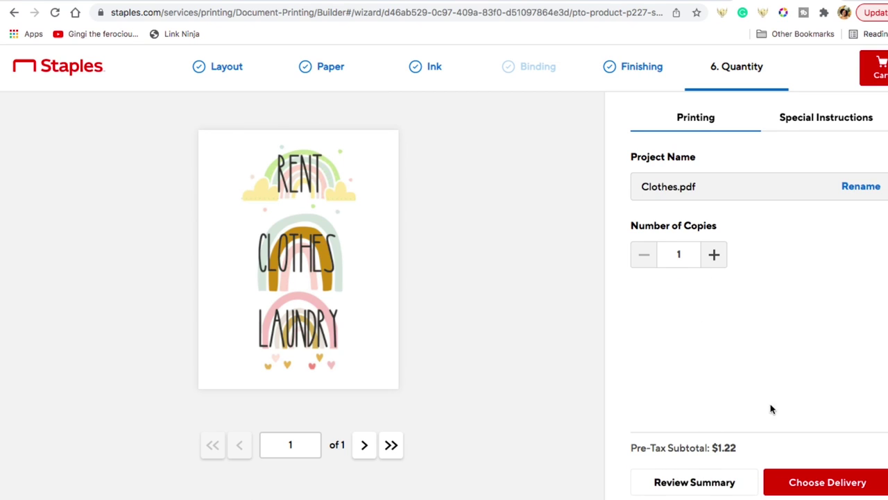
pyautogui.click(801, 480)
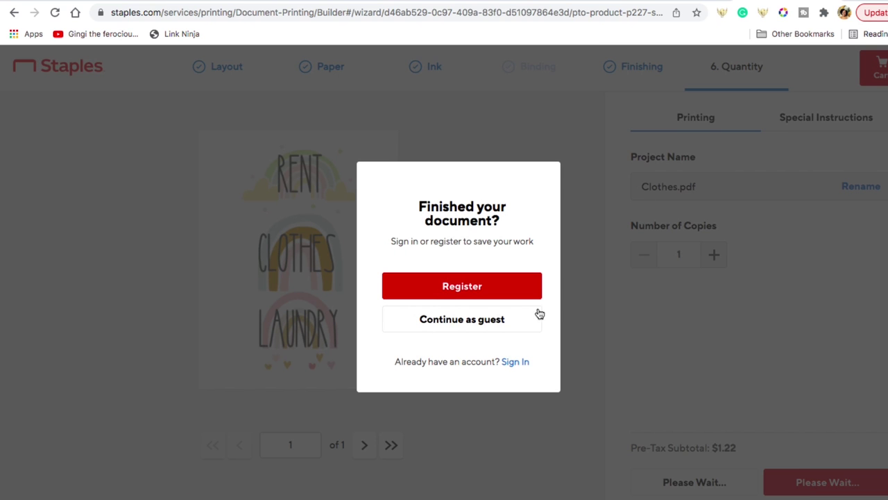
pyautogui.click(488, 321)
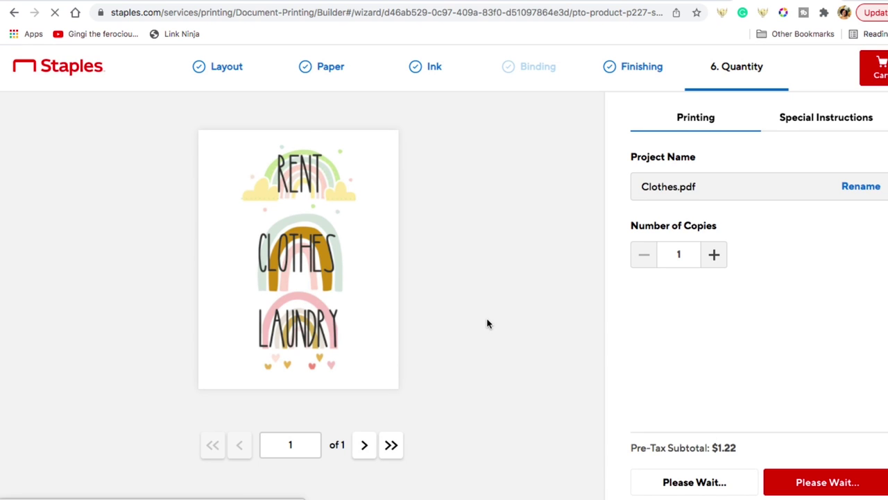